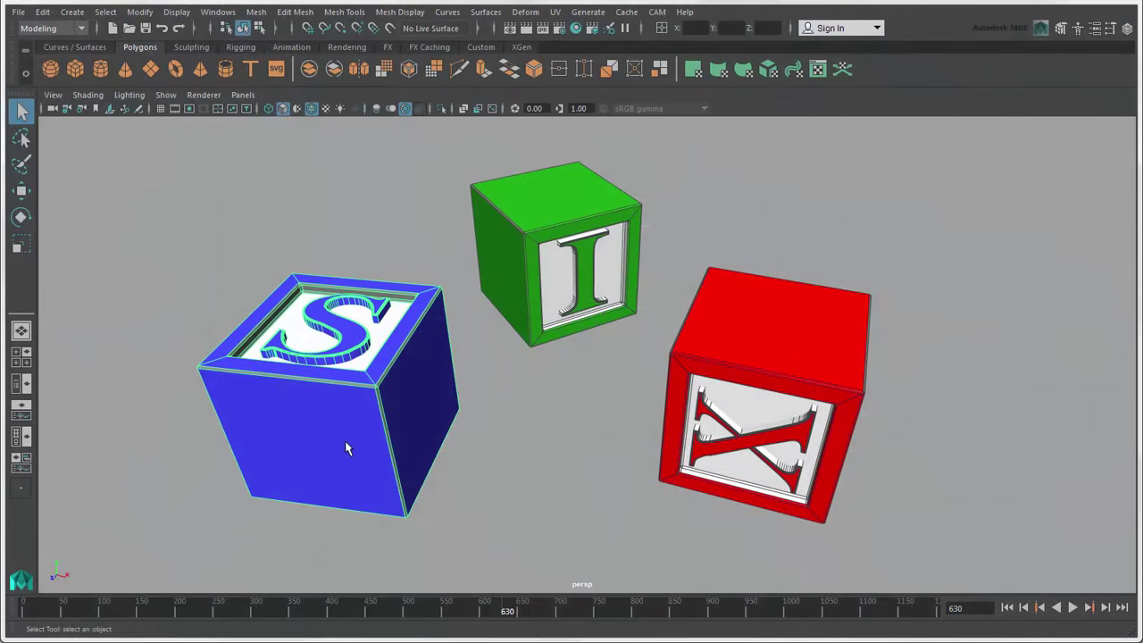
- Move the blue S block slightly toward the back and rotate the green I block about 18.6 degrees around Z
{"action": "key", "text": "w"}
{"action": "mouse_move", "coordinate": [348, 418]}
{"action": "left_mouse_down"}
{"action": "mouse_move", "coordinate": [338, 402]}
{"action": "mouse_move", "coordinate": [189, 441]}
{"action": "mouse_move", "coordinate": [255, 408]}
{"action": "mouse_move", "coordinate": [359, 404]}
{"action": "left_mouse_up"}
{"action": "left_click", "coordinate": [568, 200]}
{"action": "key", "text": "e"}
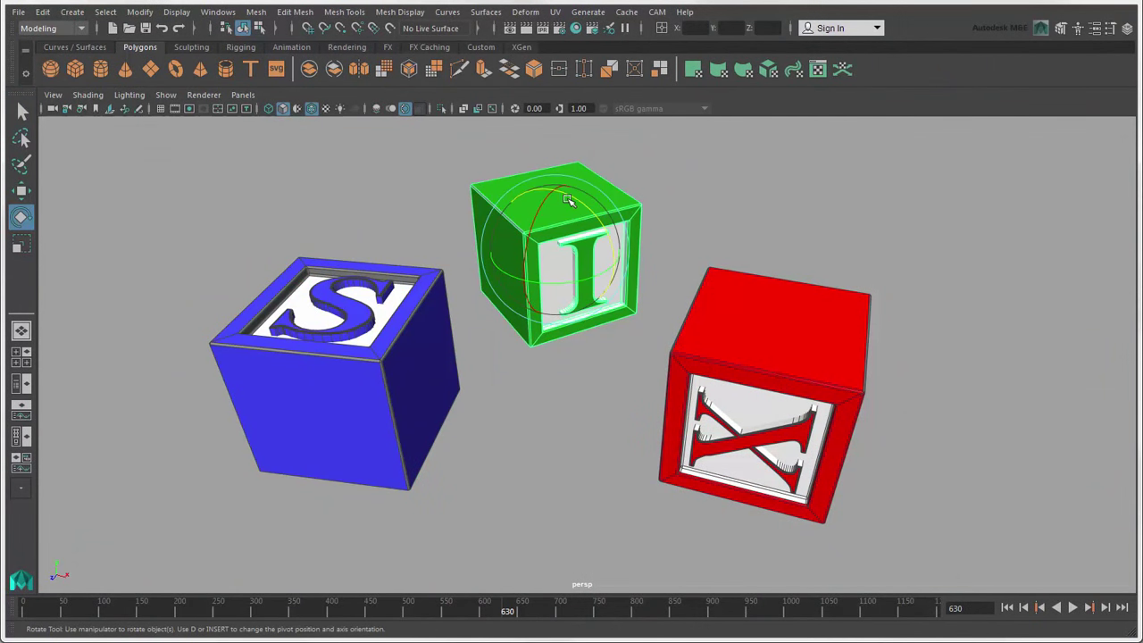
{"action": "left_click_drag", "start_coordinate": [567, 200], "coordinate": [546, 214]}
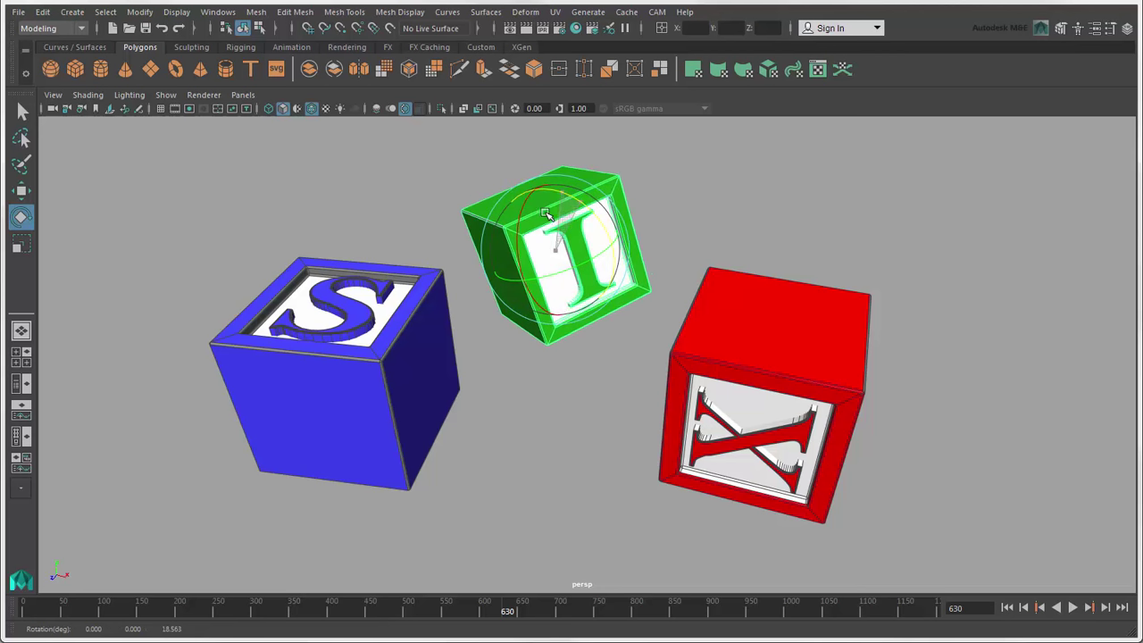
- Scale the red X block up uniformly to about 1.17 and return to the Select Tool
{"action": "left_click", "coordinate": [771, 349]}
{"action": "key", "text": "r"}
{"action": "left_click_drag", "start_coordinate": [761, 390], "coordinate": [936, 412]}
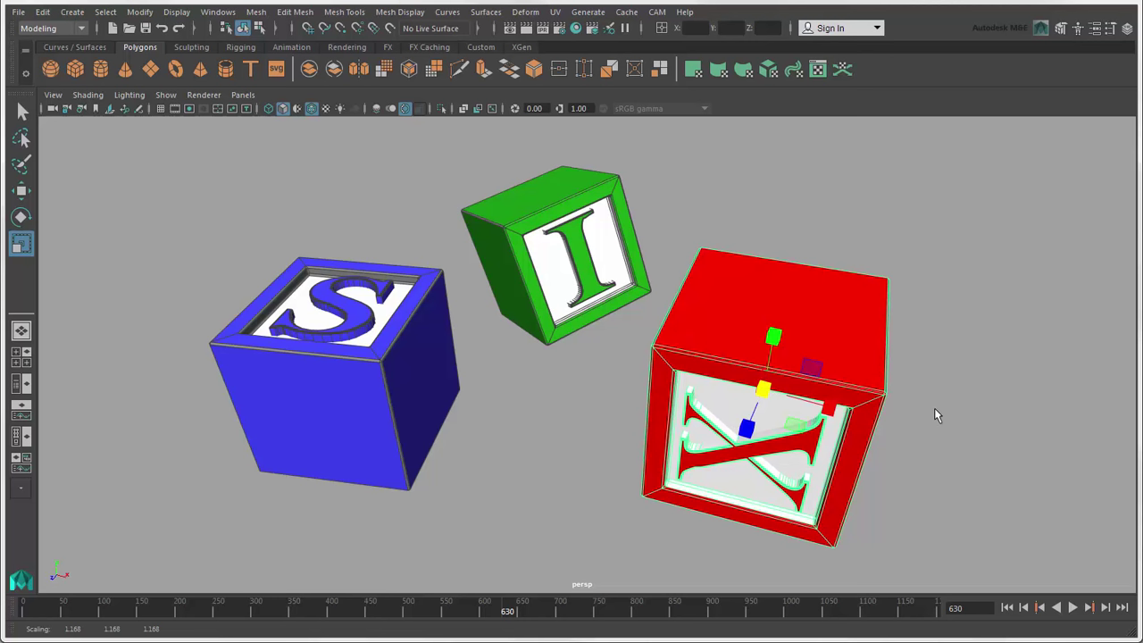
{"action": "key", "text": "q"}
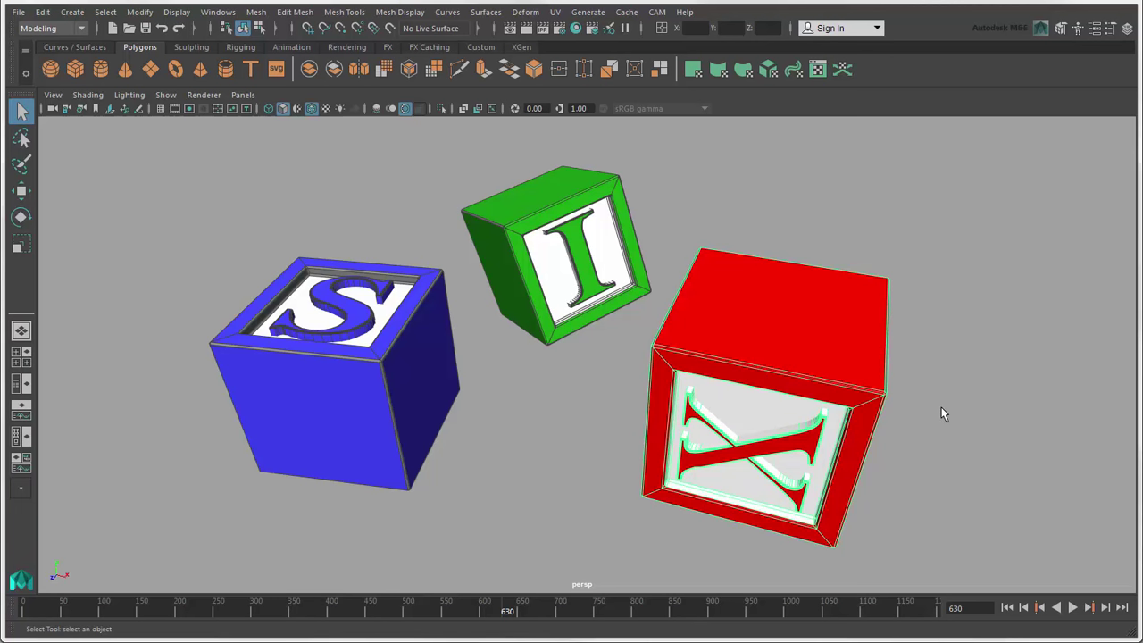
- Display the Channel Box for the red block, viewing its Attribute Editor before returning to the Channel Box
{"action": "left_click", "coordinate": [1128, 33]}
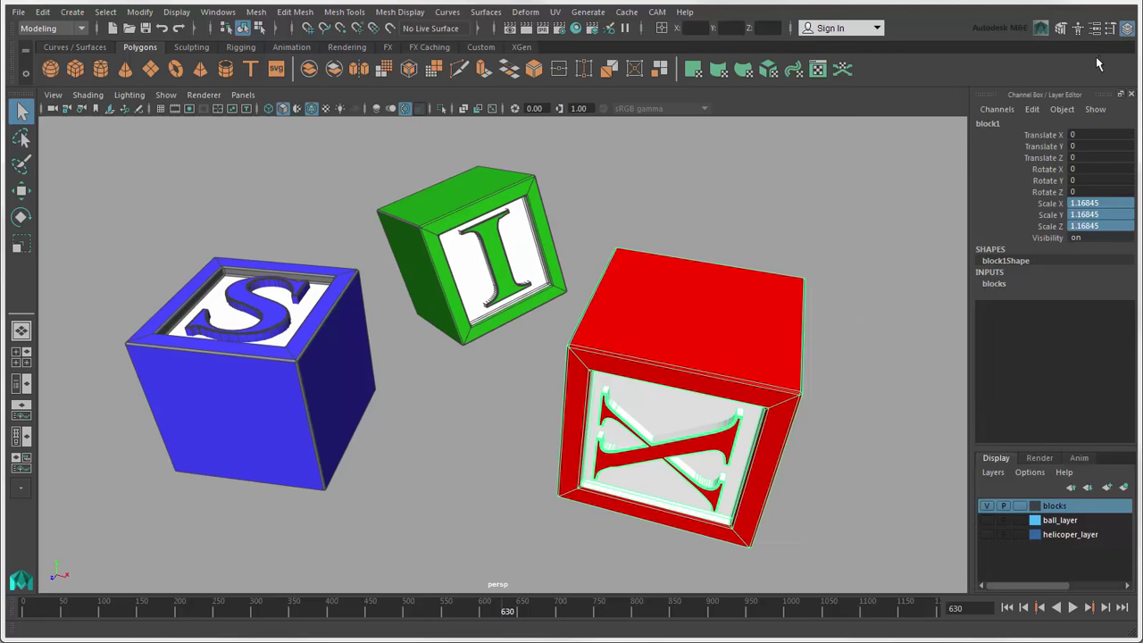
{"action": "left_click", "coordinate": [1096, 30]}
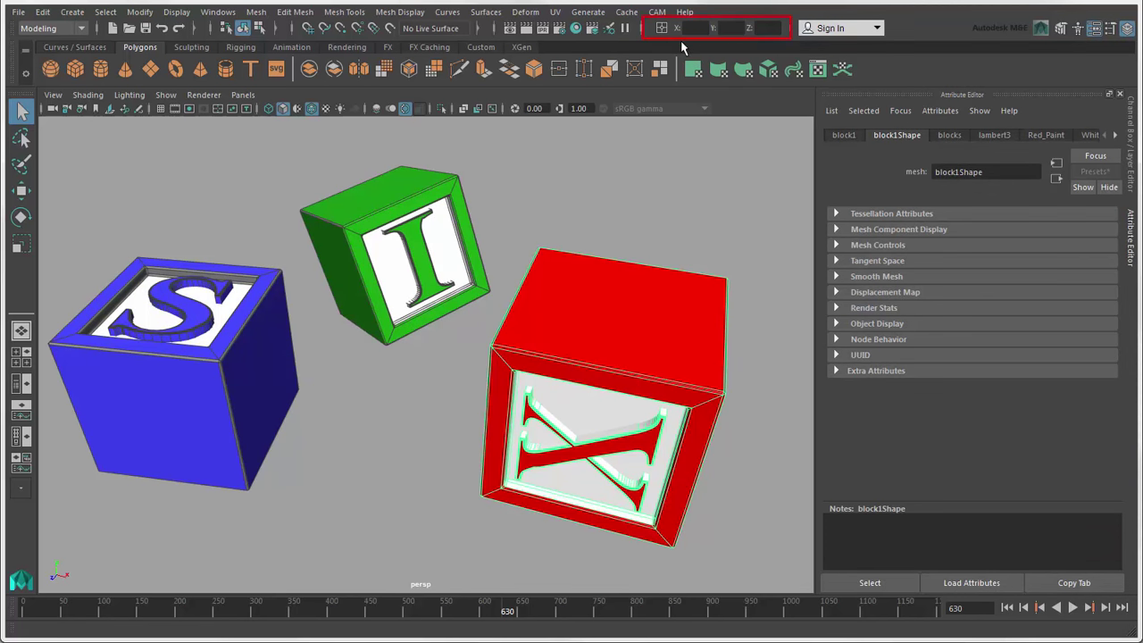
{"action": "left_click", "coordinate": [1132, 147]}
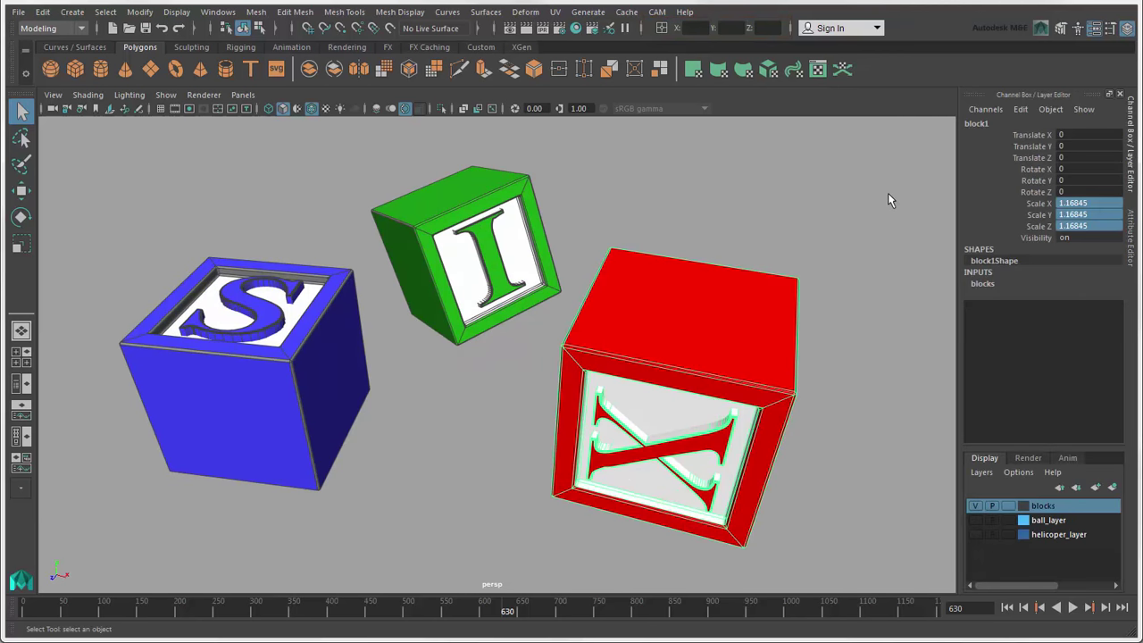
- Set the blue S block's Translate Y to -1.35 and Translate Z to 0.65
{"action": "left_click", "coordinate": [325, 376]}
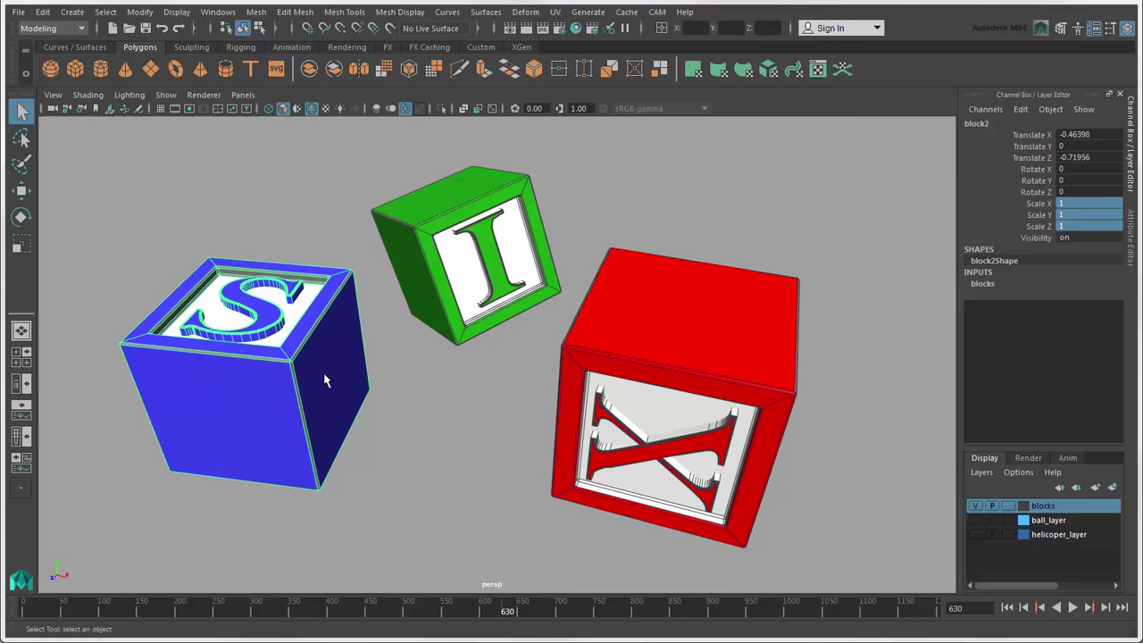
{"action": "left_click", "coordinate": [1090, 146]}
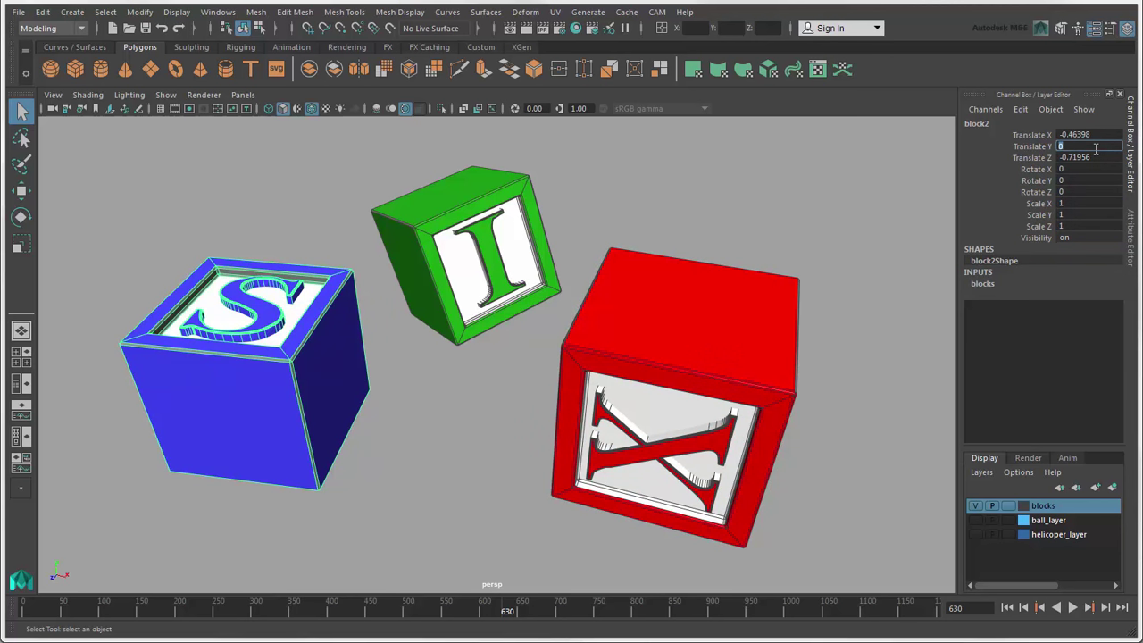
{"action": "type", "text": "-1.35"}
{"action": "key", "text": "Return"}
{"action": "left_click", "coordinate": [1104, 157]}
{"action": "type", "text": "0.65"}
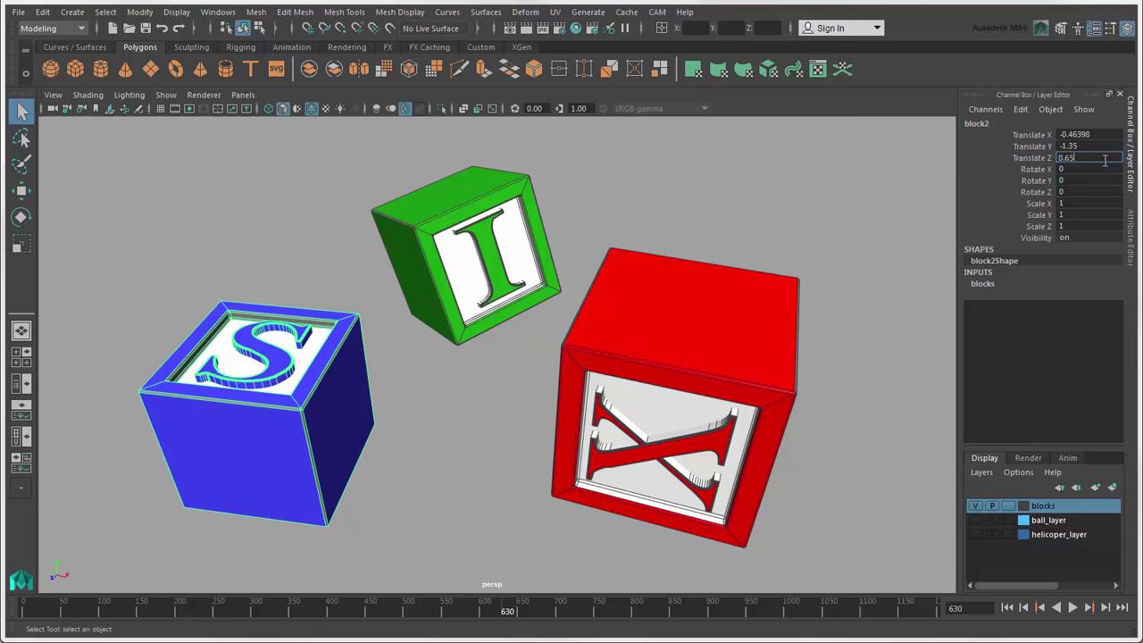
{"action": "key", "text": "Return"}
- Set the blue S block's Rotate Y to 15
{"action": "left_click", "coordinate": [1101, 182]}
{"action": "type", "text": "15"}
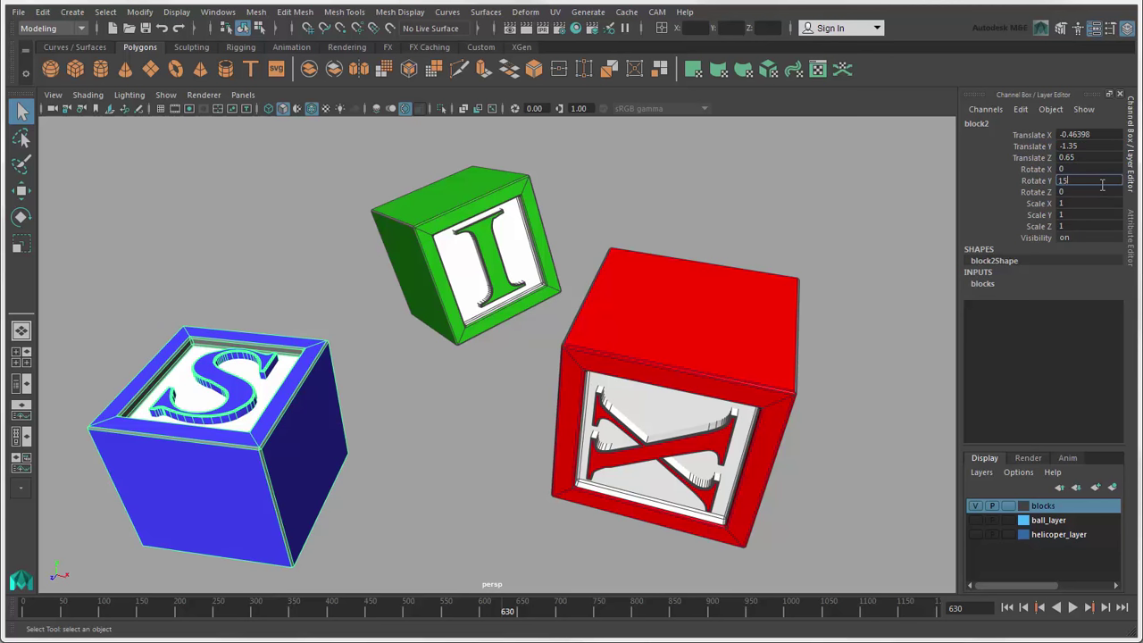
{"action": "key", "text": "Return"}
- Interactively adjust the green I block's Rotate Z channel to about 15.15 and its Translate X channel to about -1.10
{"action": "left_click", "coordinate": [509, 248]}
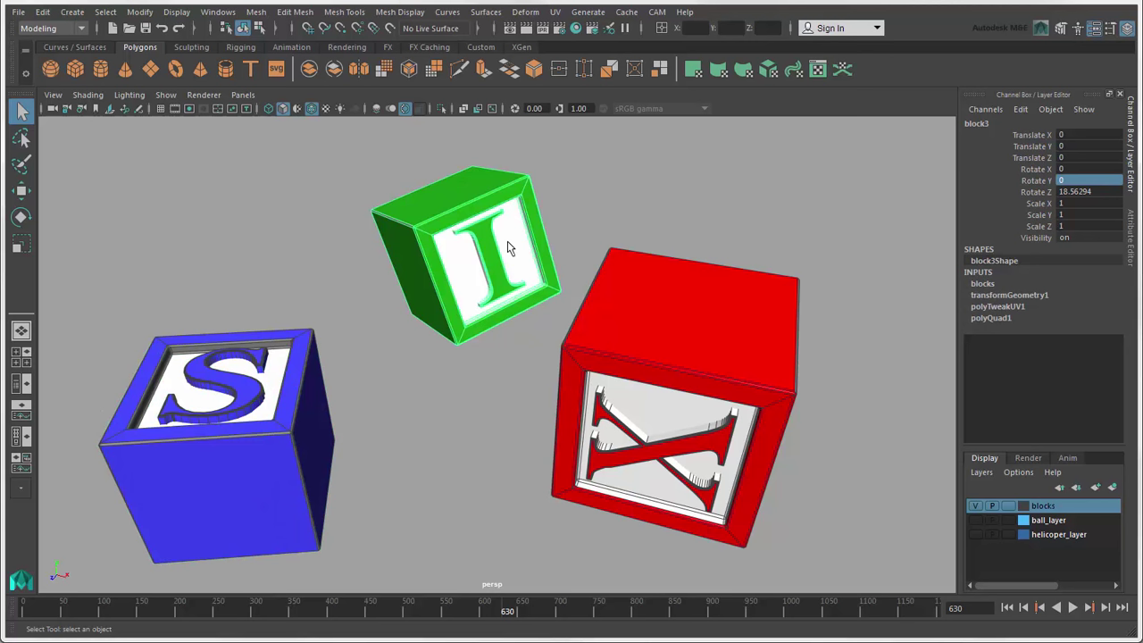
{"action": "left_click", "coordinate": [1034, 192]}
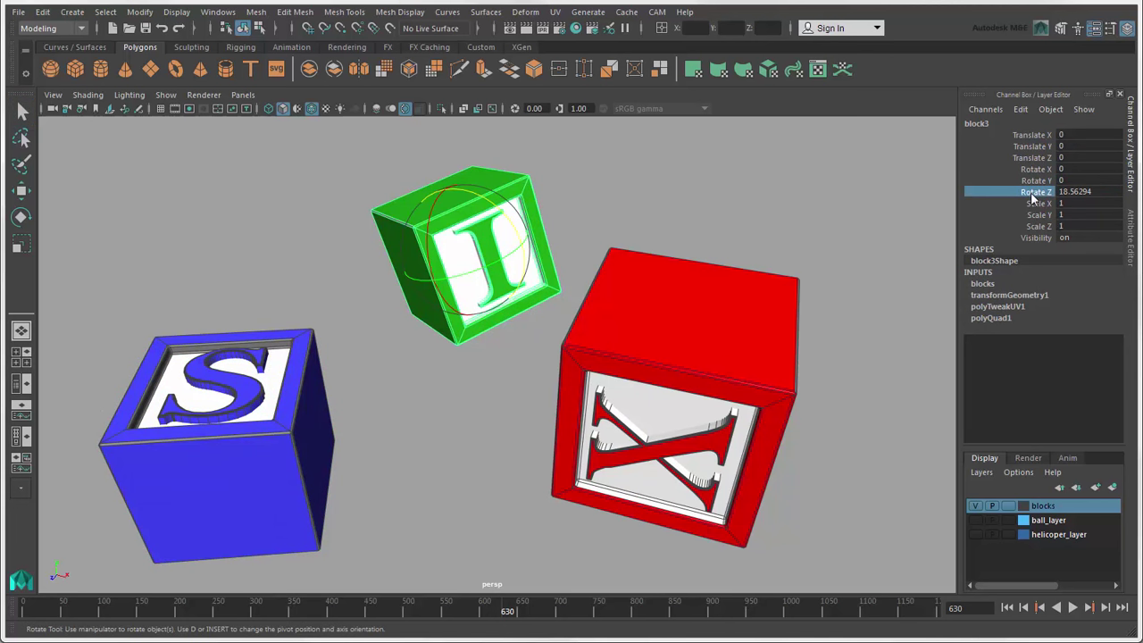
{"action": "middle_click_drag", "start_coordinate": [678, 216], "coordinate": [470, 415]}
{"action": "left_click", "coordinate": [1031, 133]}
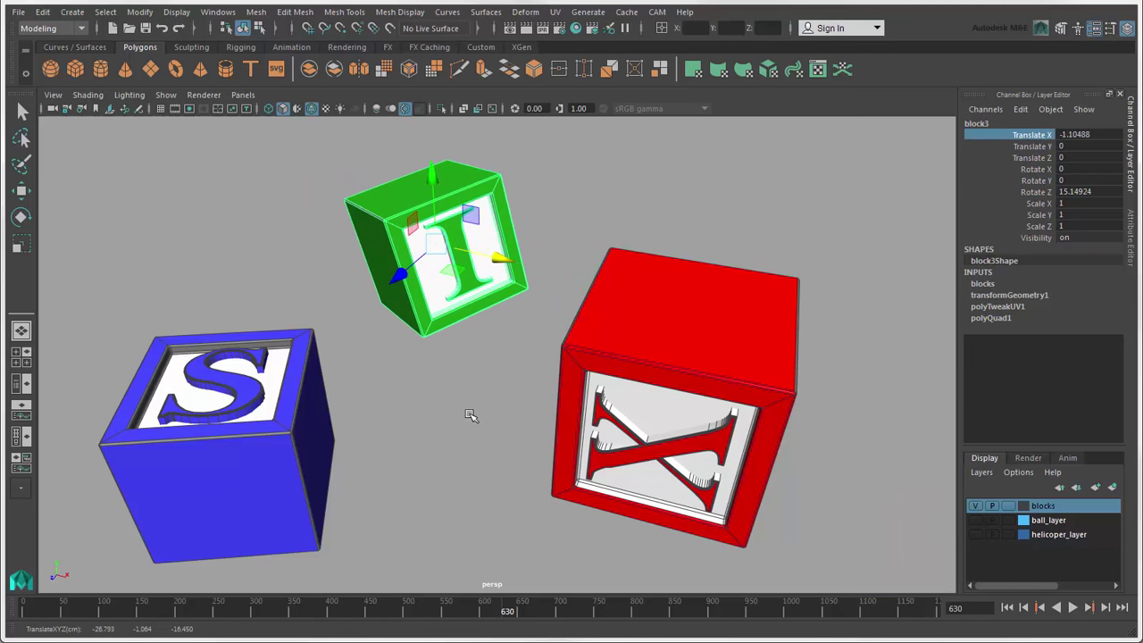
- Set the red X block's Scale X, Y and Z together to 0.65 and return to the Select Tool
{"action": "left_click", "coordinate": [697, 358]}
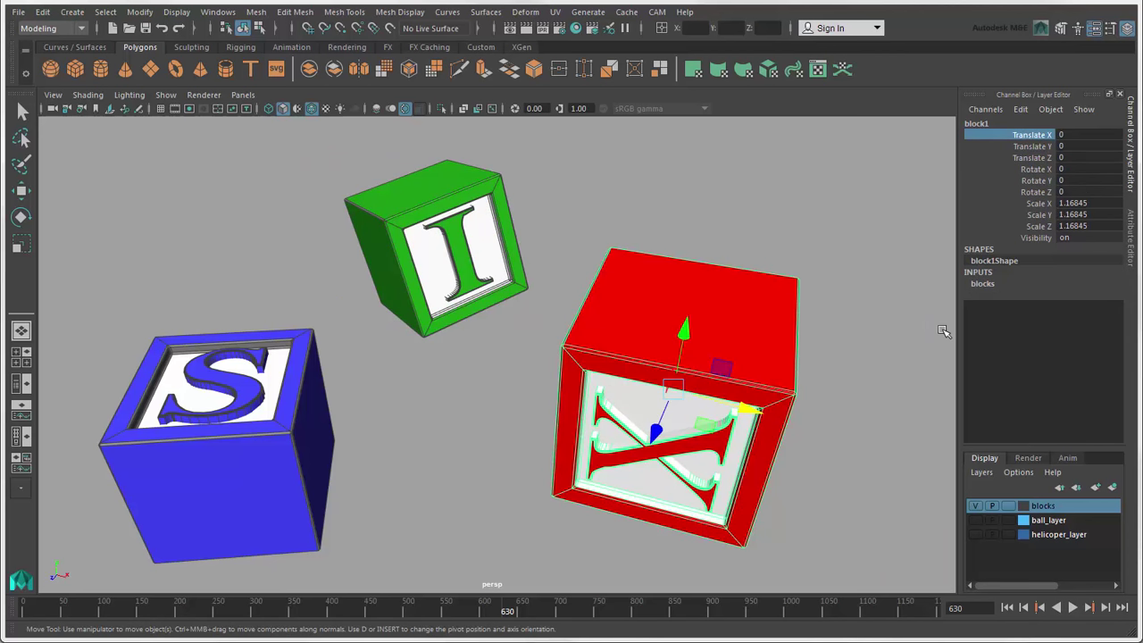
{"action": "left_click_drag", "start_coordinate": [1090, 203], "coordinate": [1096, 225]}
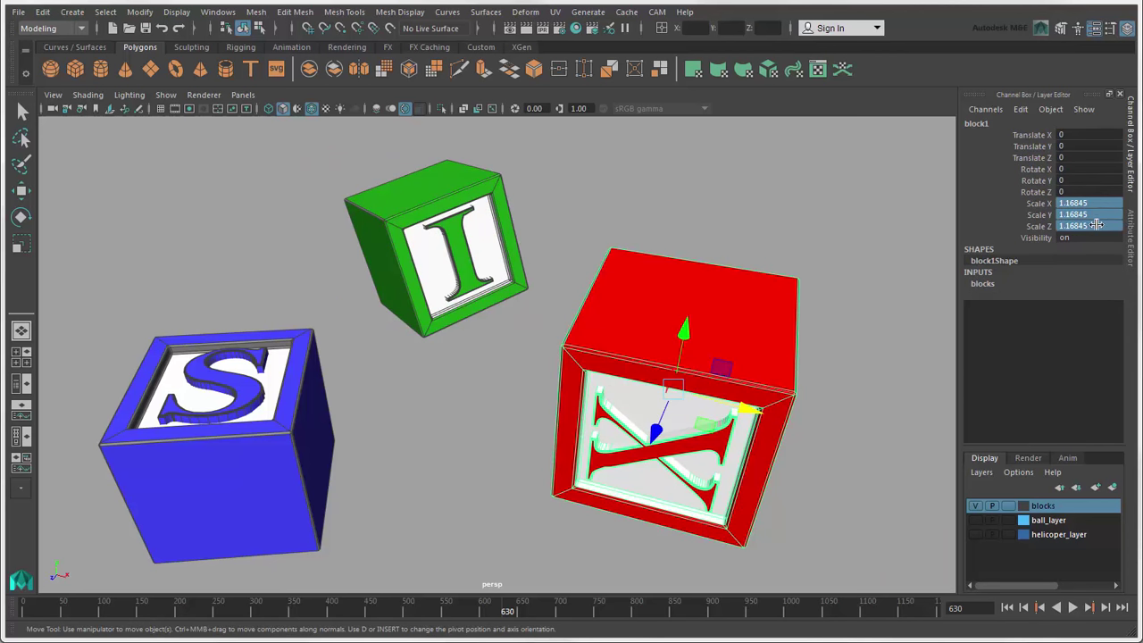
{"action": "double_click", "coordinate": [1097, 226]}
{"action": "type", "text": "0.65"}
{"action": "key", "text": "Return"}
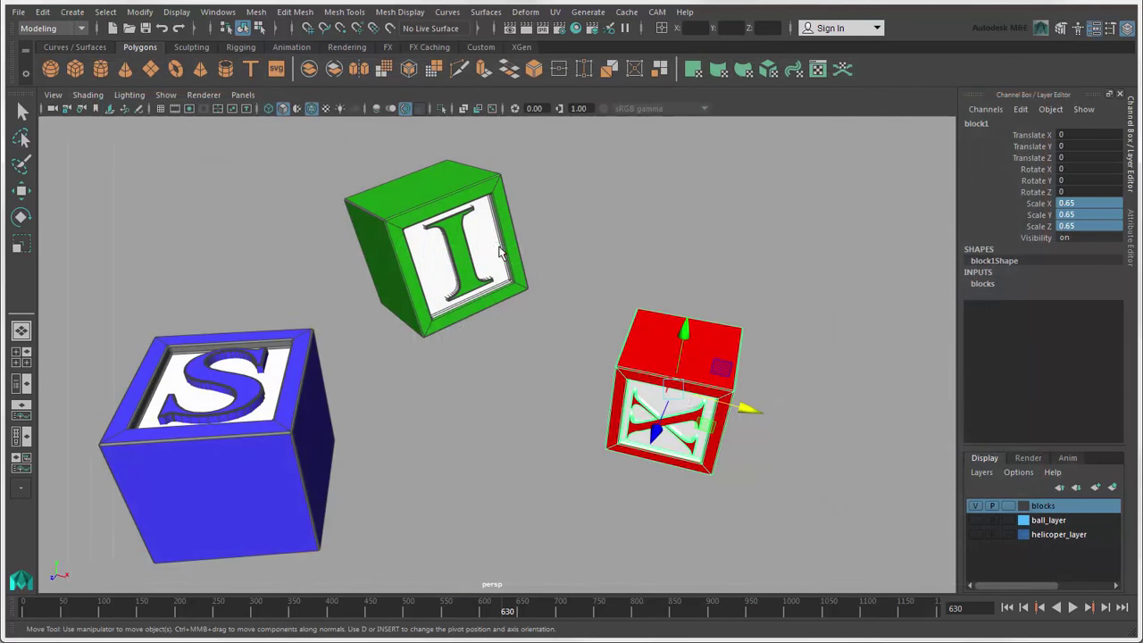
{"action": "key", "text": "q"}
- Increase the green I block's Rotate Z by 10 with the relative expression +=10
{"action": "left_click", "coordinate": [500, 252]}
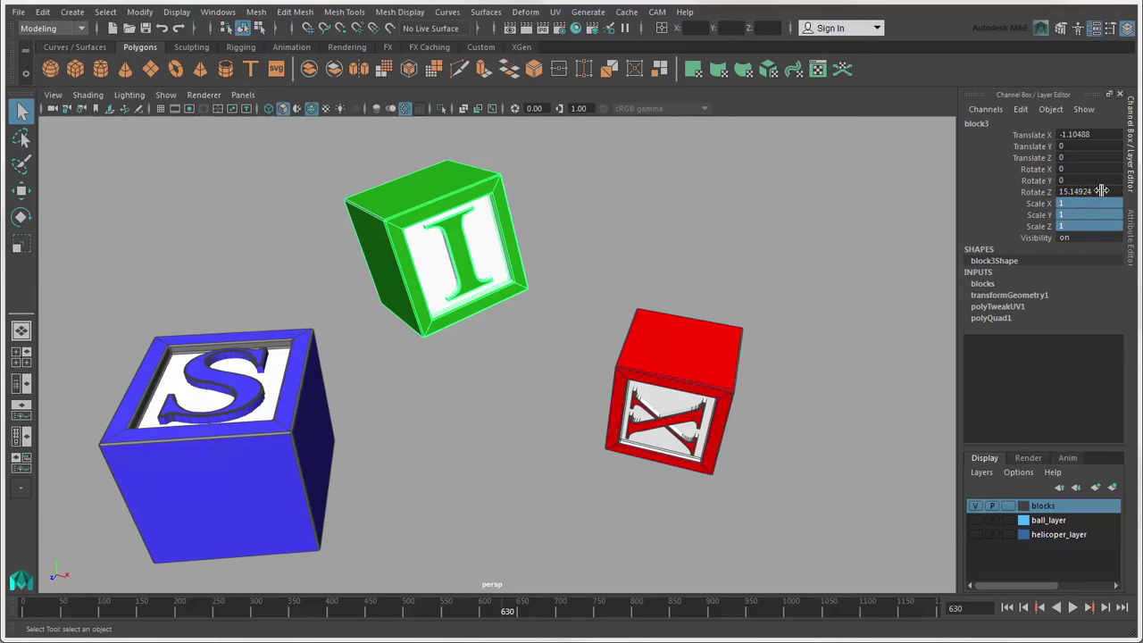
{"action": "left_click", "coordinate": [1102, 190]}
{"action": "type", "text": "+"}
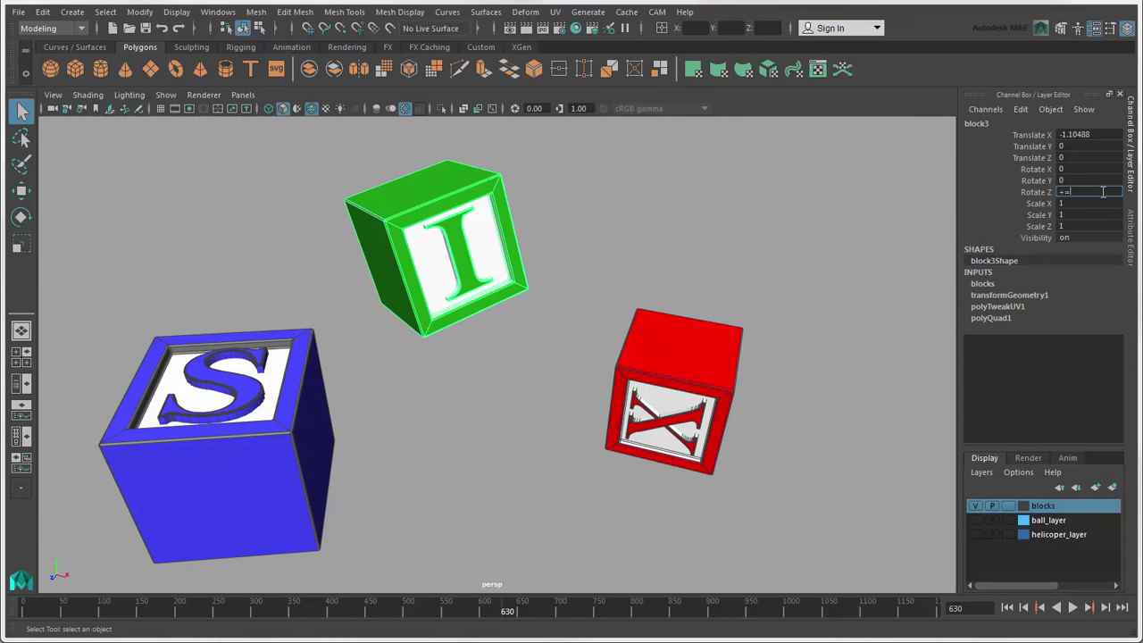
{"action": "type", "text": "=10"}
{"action": "key", "text": "Return"}
- Multiply the blue S block's Scale X, Y and Z by .75 with the relative expression *=.75
{"action": "left_click", "coordinate": [302, 433]}
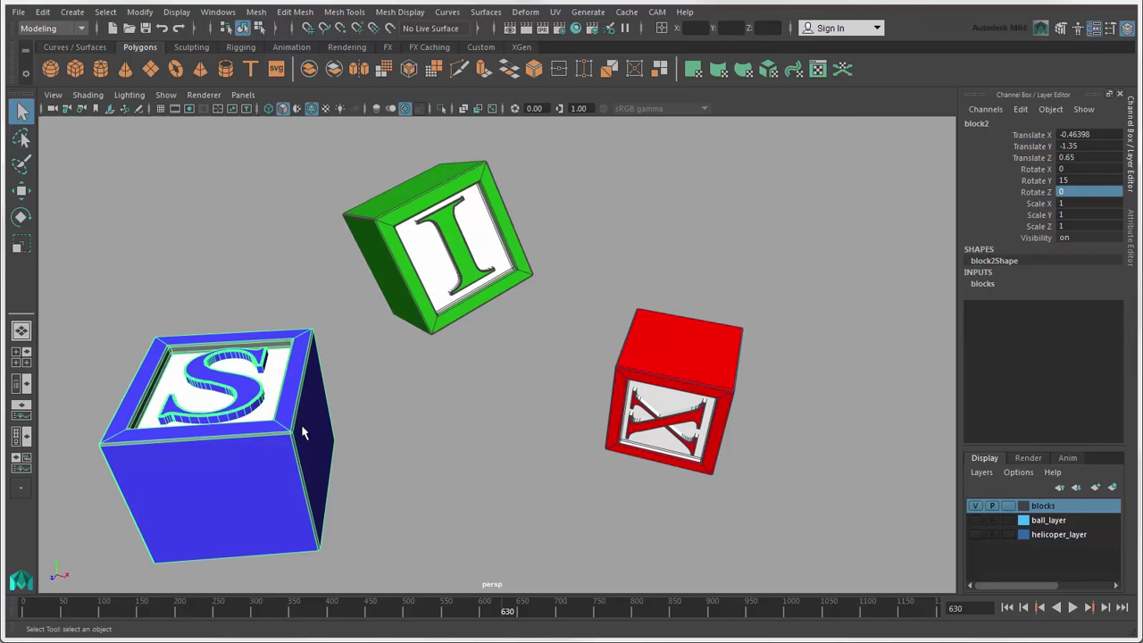
{"action": "left_click_drag", "start_coordinate": [1080, 204], "coordinate": [1080, 226]}
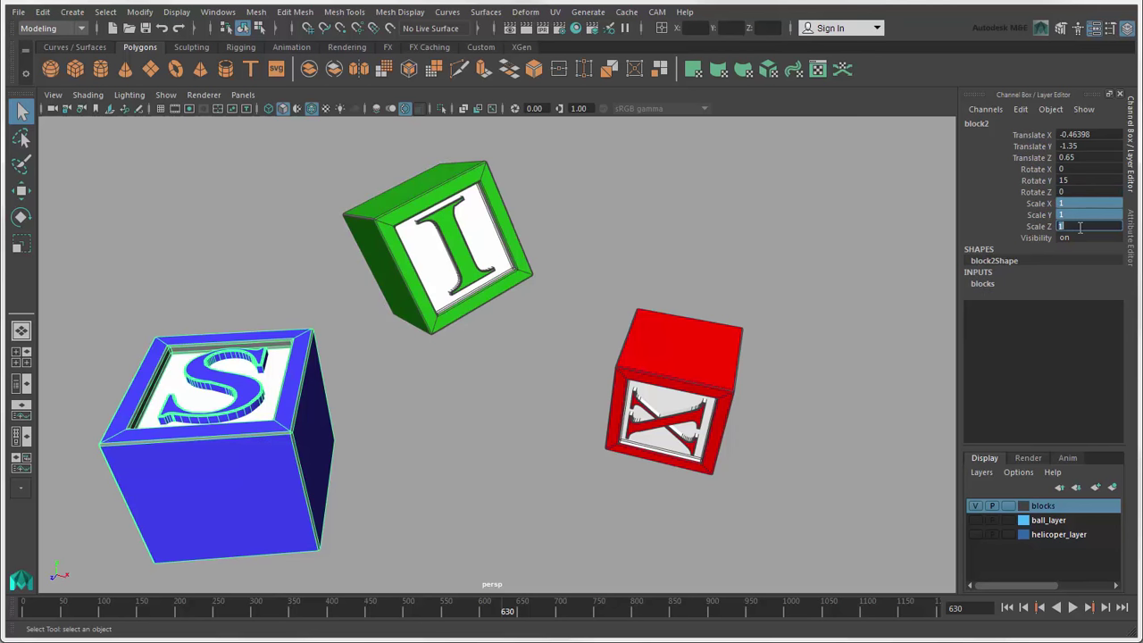
{"action": "type", "text": "*=.75"}
{"action": "key", "text": "Return"}
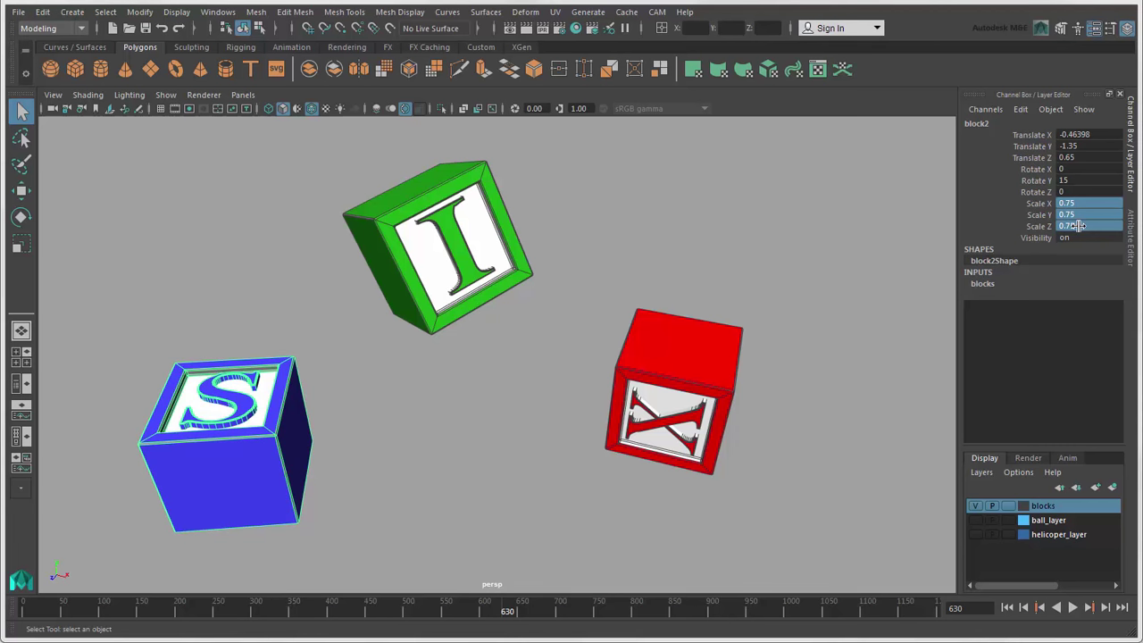
- Set the Channel Box precision to 5 decimal places
{"action": "left_click", "coordinate": [1020, 110]}
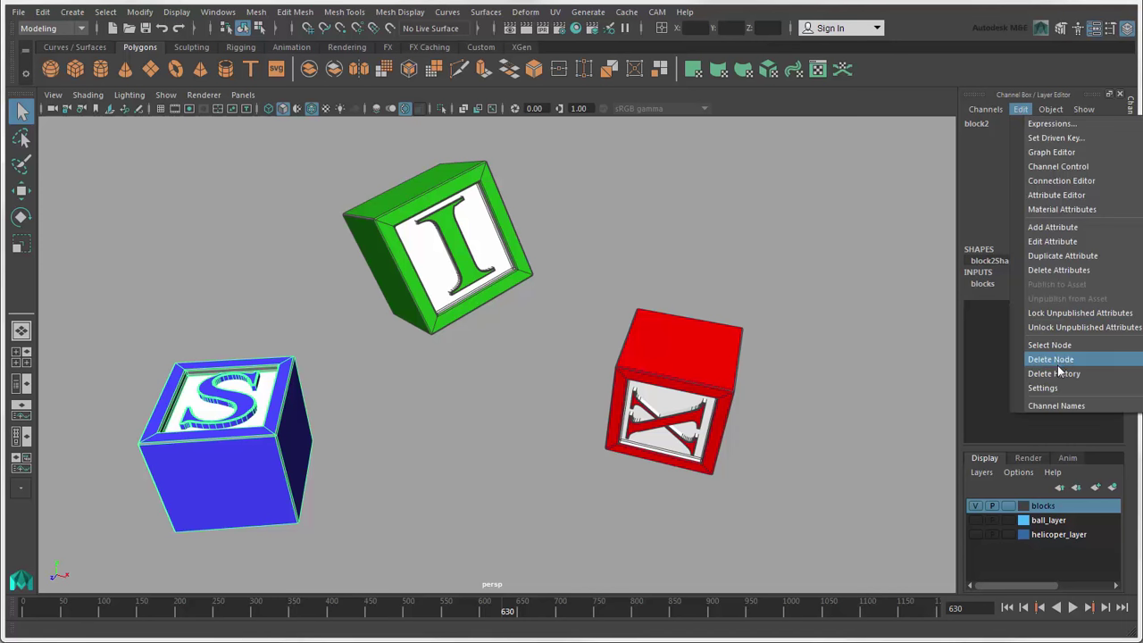
{"action": "mouse_move", "coordinate": [1045, 387]}
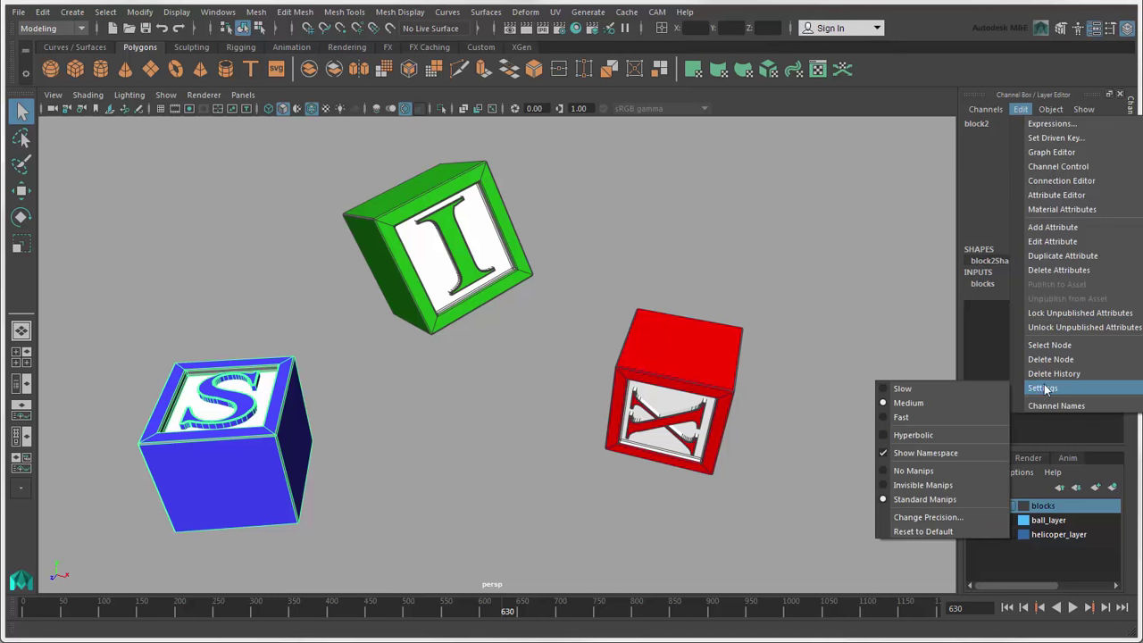
{"action": "left_click", "coordinate": [962, 516]}
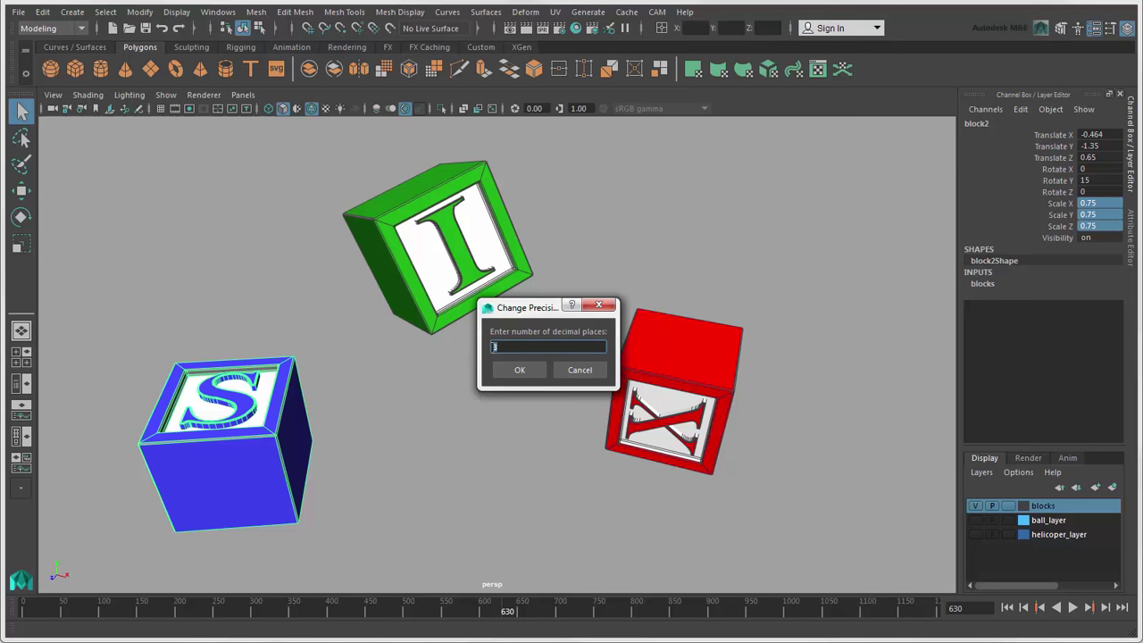
{"action": "type", "text": "5"}
{"action": "key", "text": "Return"}
- Set the blue S block's Translate Z to 0.65489
{"action": "double_click", "coordinate": [1079, 159]}
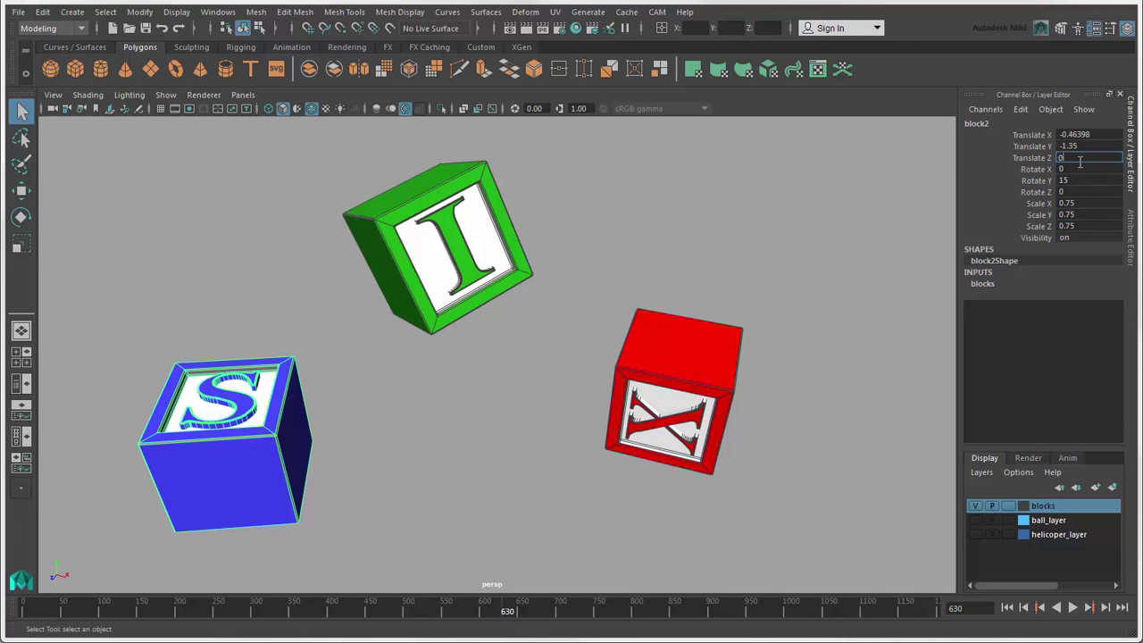
{"action": "type", "text": "0.65489"}
{"action": "key", "text": "Return"}
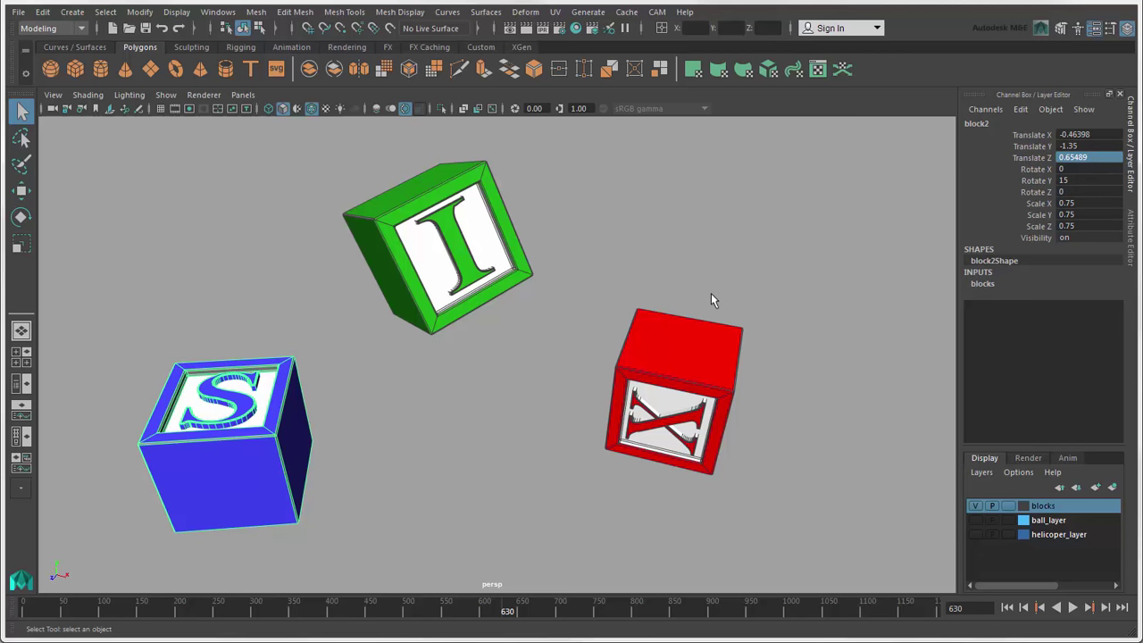
- Set a keyframe on all keyable channels of the green I block at frame 400
{"action": "left_click", "coordinate": [515, 252]}
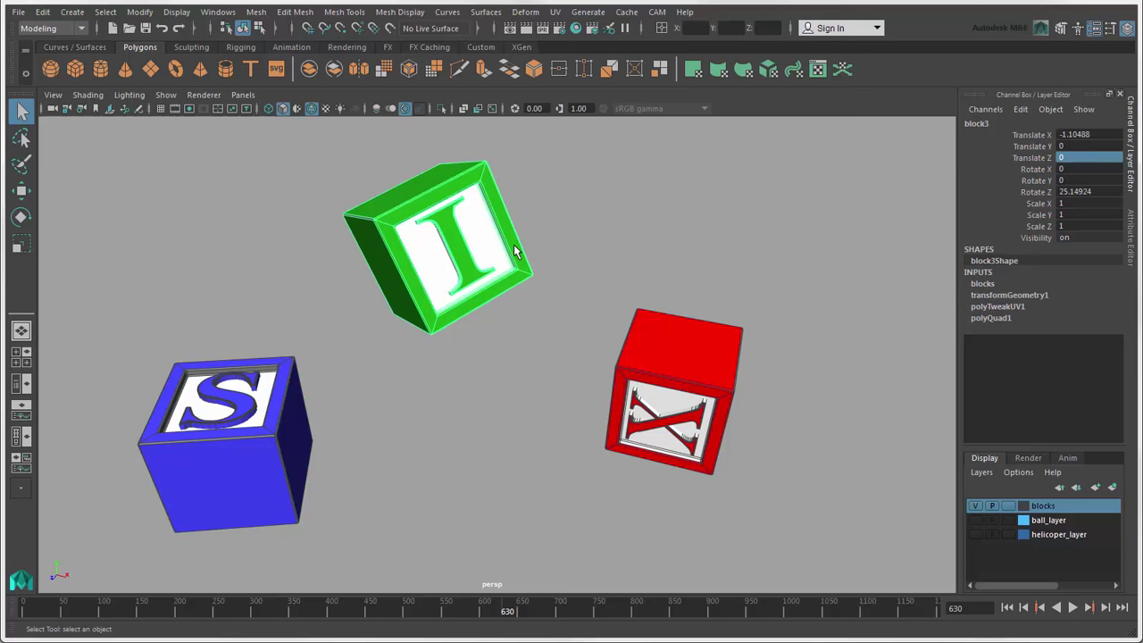
{"action": "left_click", "coordinate": [962, 608]}
{"action": "type", "text": "400"}
{"action": "key", "text": "Return"}
{"action": "key", "text": "s"}
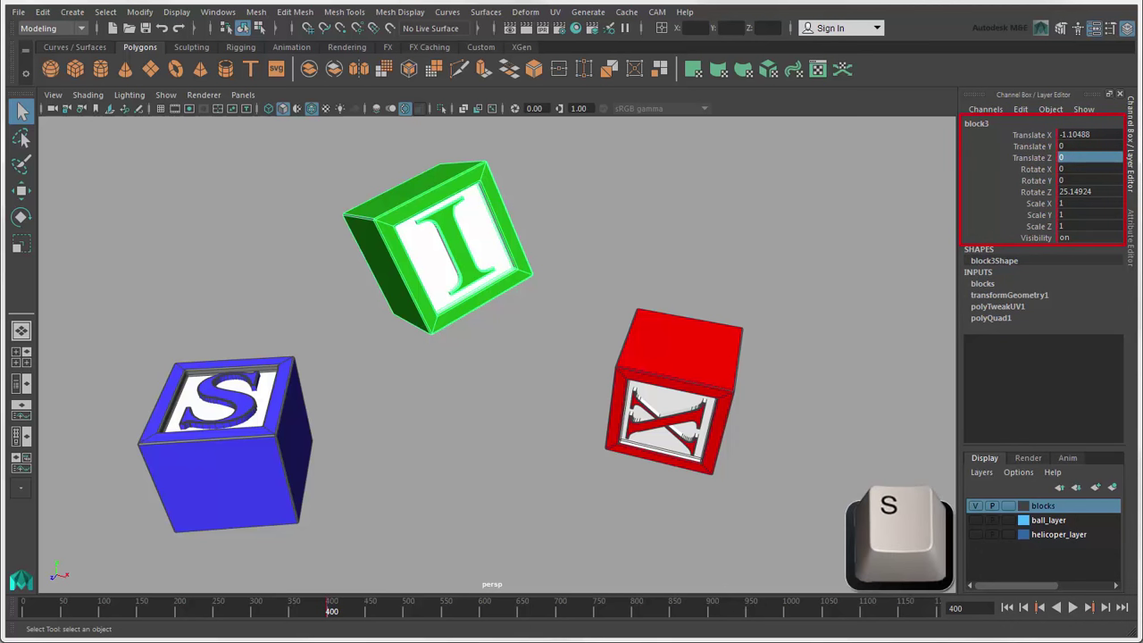
- Make Shear XY, Shear XZ and Shear YZ keyable on the green I block using Channel Control
{"action": "left_click", "coordinate": [1020, 109]}
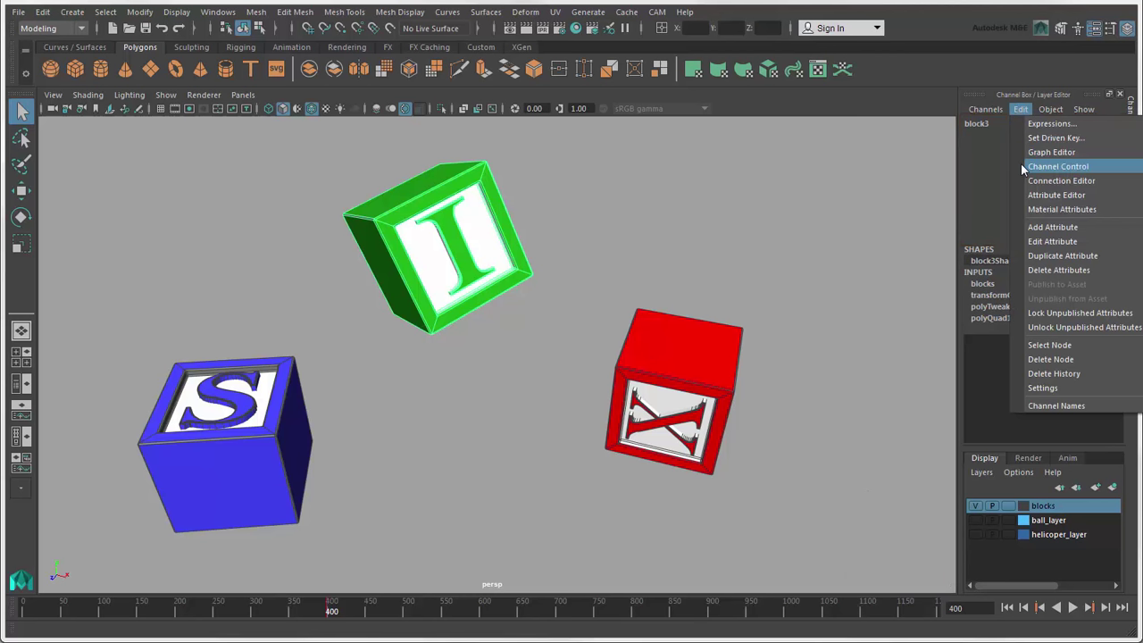
{"action": "left_click", "coordinate": [1085, 167]}
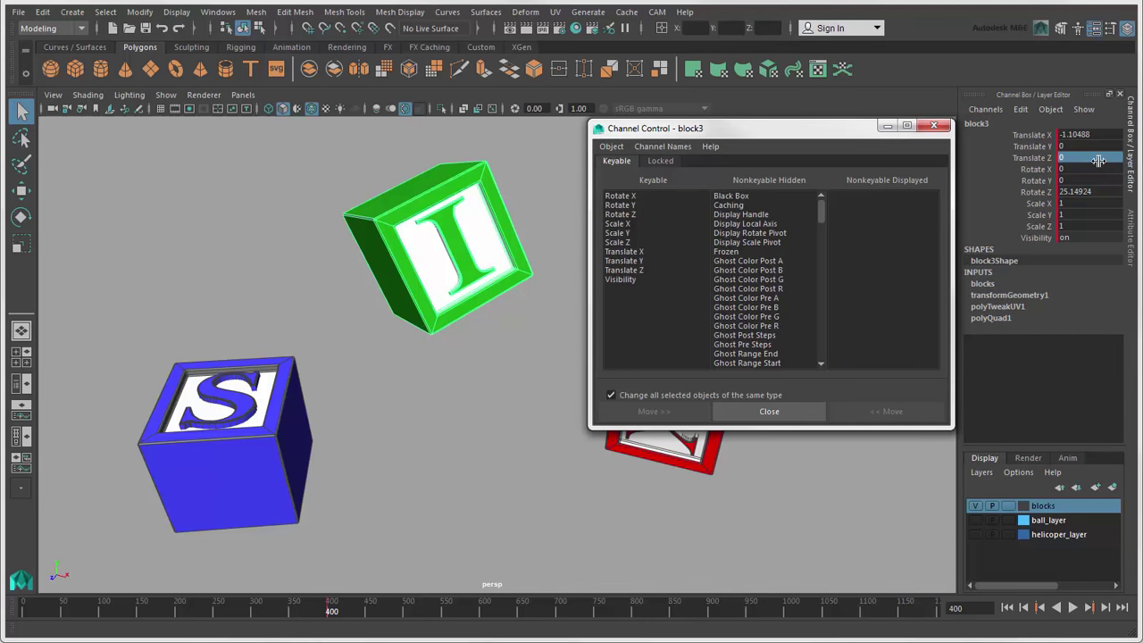
{"action": "left_click", "coordinate": [630, 196]}
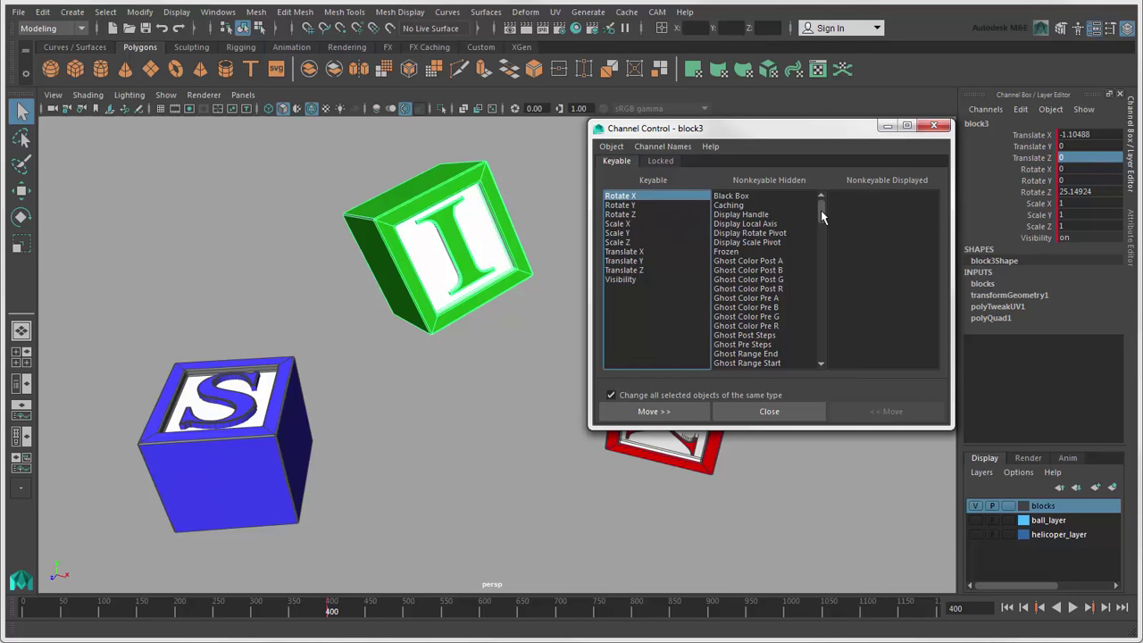
{"action": "left_click_drag", "start_coordinate": [821, 215], "coordinate": [821, 342]}
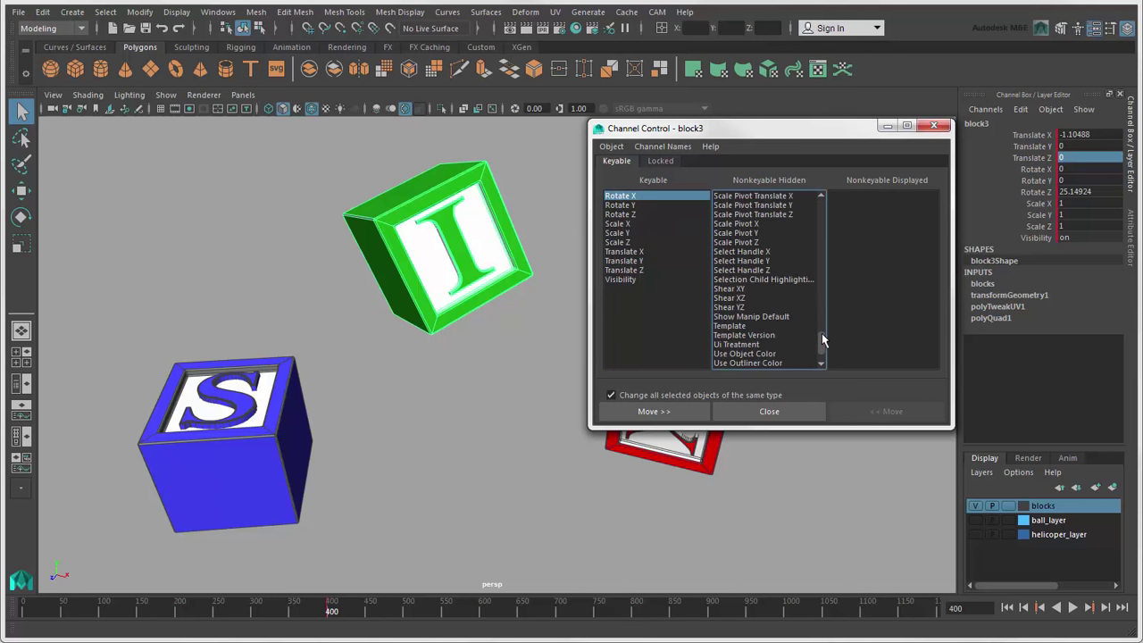
{"action": "left_click", "coordinate": [736, 291]}
{"action": "left_click_drag", "start_coordinate": [737, 289], "coordinate": [741, 309]}
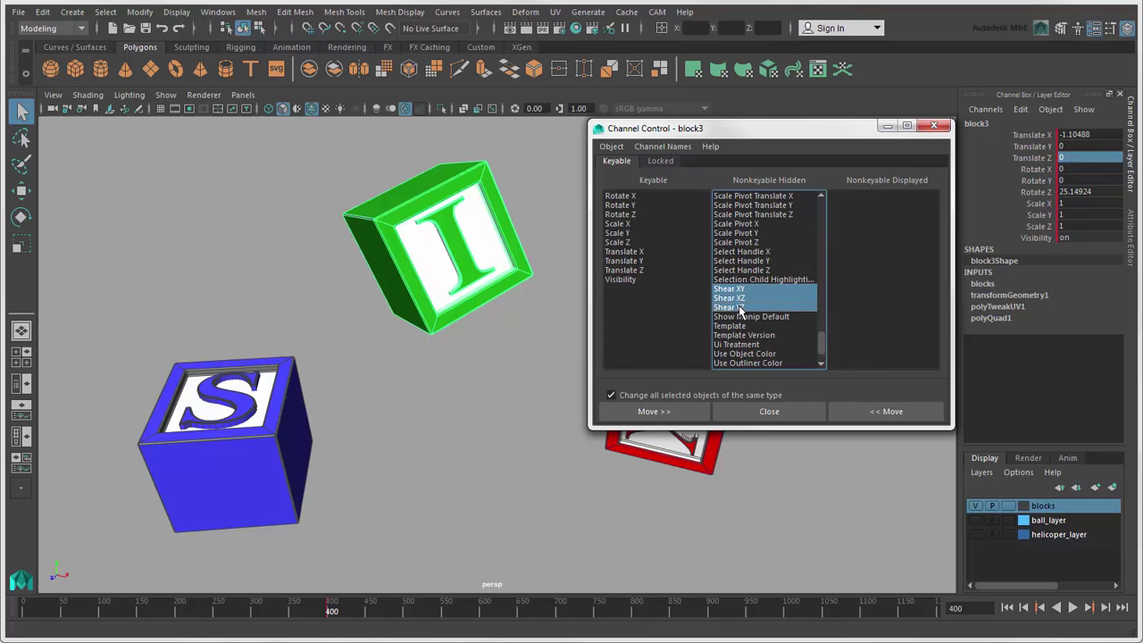
{"action": "left_click", "coordinate": [868, 415]}
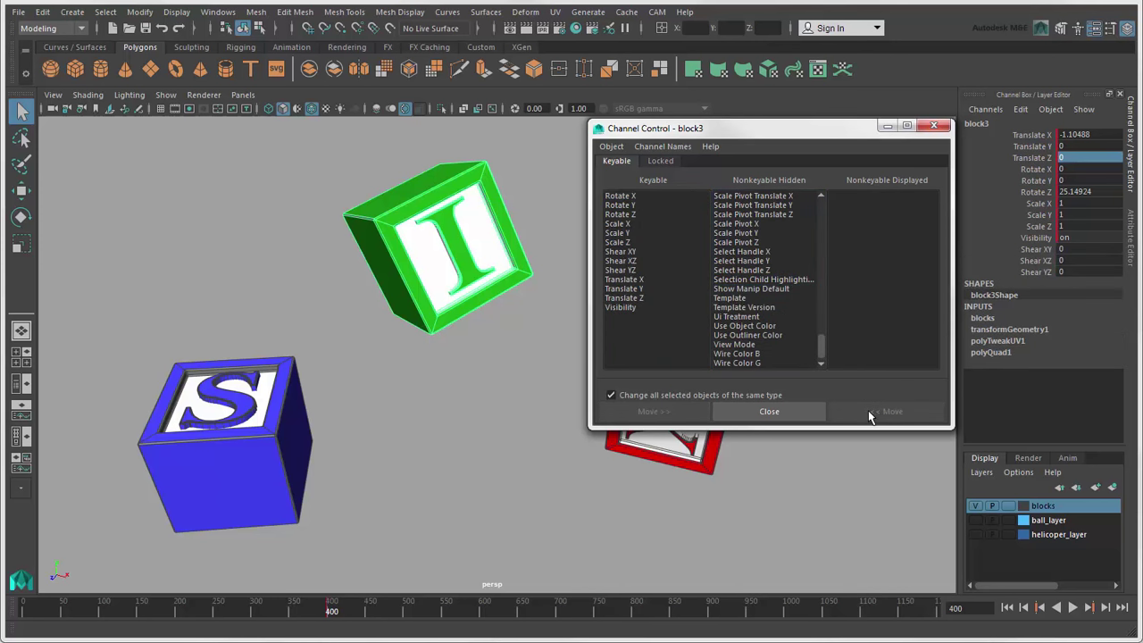
- Close Channel Control and show the green I block's transform attributes in the Attribute Editor
{"action": "left_click", "coordinate": [786, 411]}
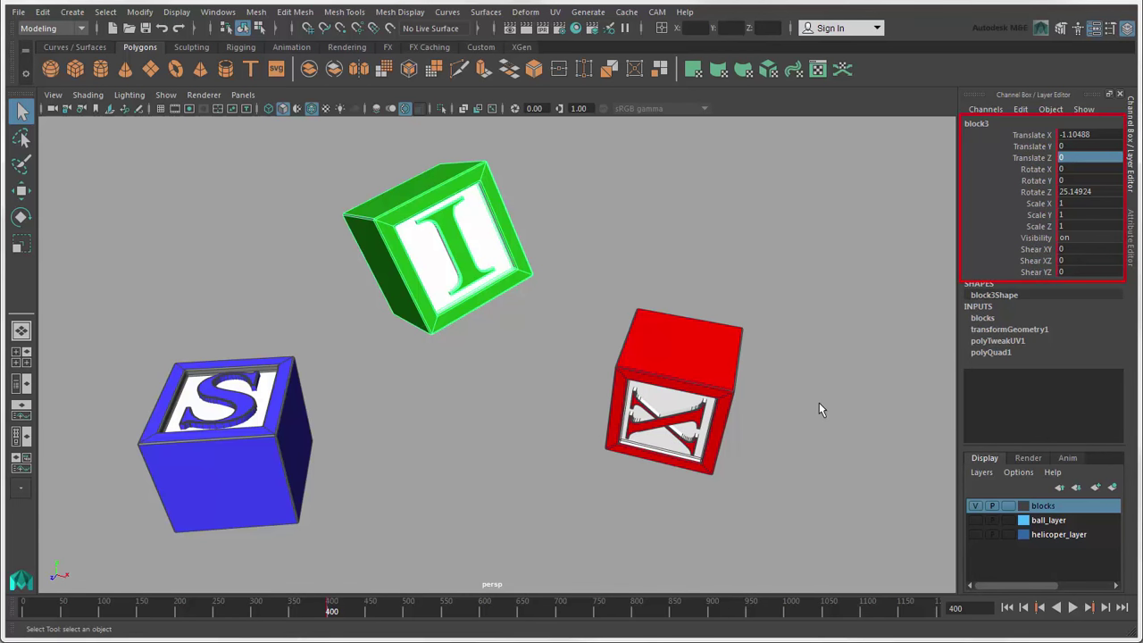
{"action": "left_click", "coordinate": [1130, 261]}
{"action": "left_click", "coordinate": [841, 135]}
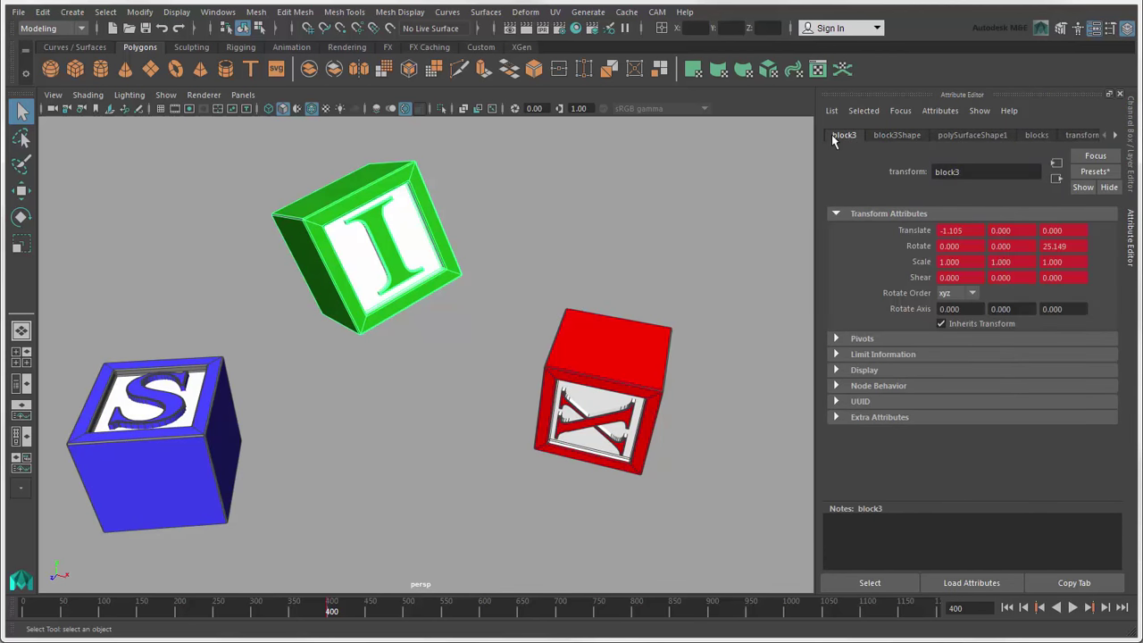
- Set the green I block's Translate X to 1 in the Attribute Editor and key that attribute at frame 400
{"action": "left_click", "coordinate": [971, 230]}
{"action": "left_click_drag", "start_coordinate": [972, 230], "coordinate": [931, 231]}
{"action": "type", "text": "1"}
{"action": "key", "text": "Return"}
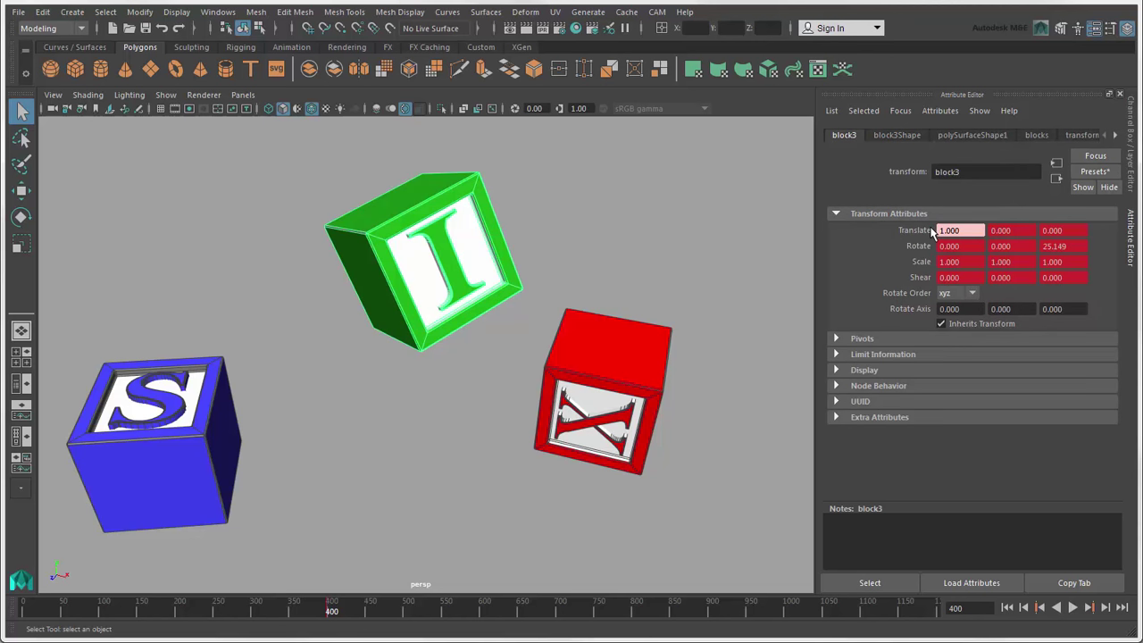
{"action": "right_click", "coordinate": [971, 231]}
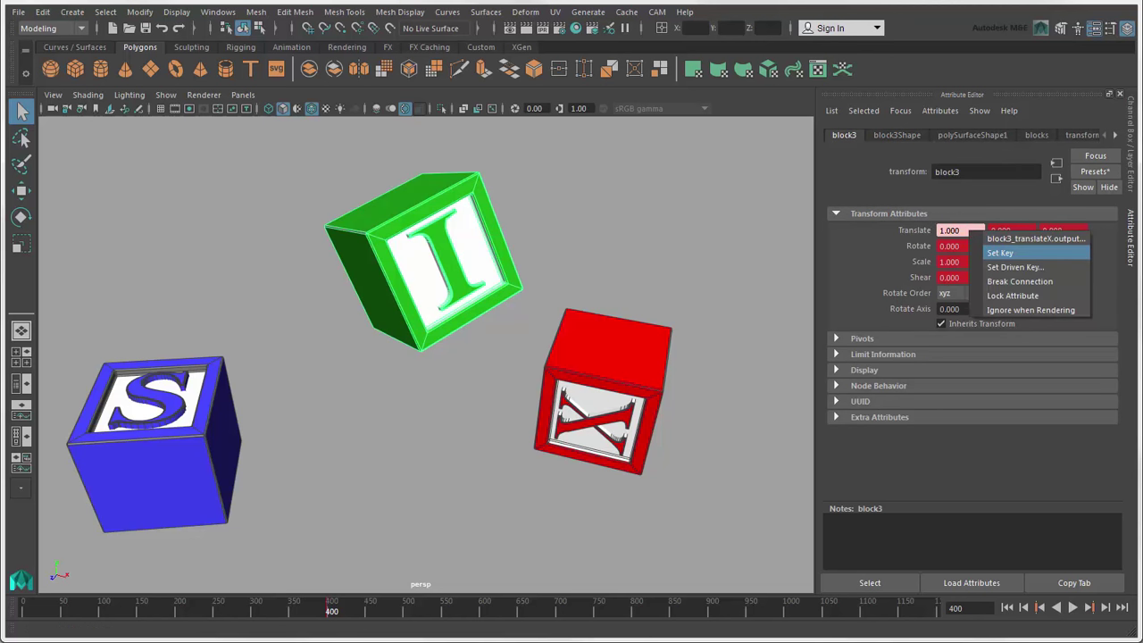
{"action": "left_click", "coordinate": [1034, 254]}
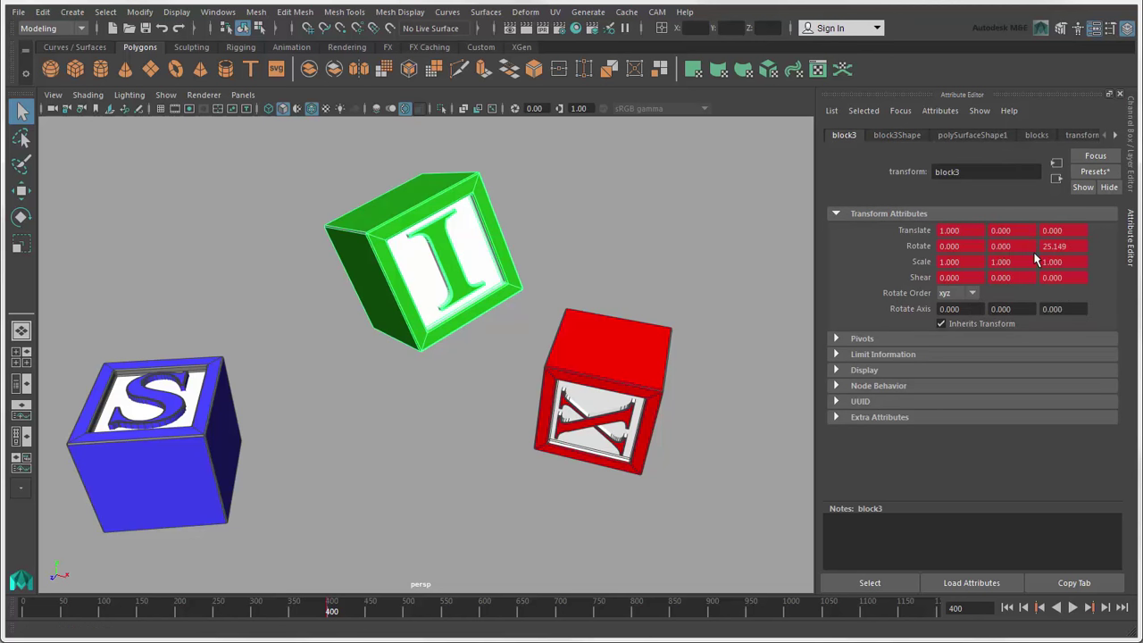
- Check the green I block's Rotate Order options, and close both the Attribute Editor and the Channel Box
{"action": "left_click", "coordinate": [972, 294]}
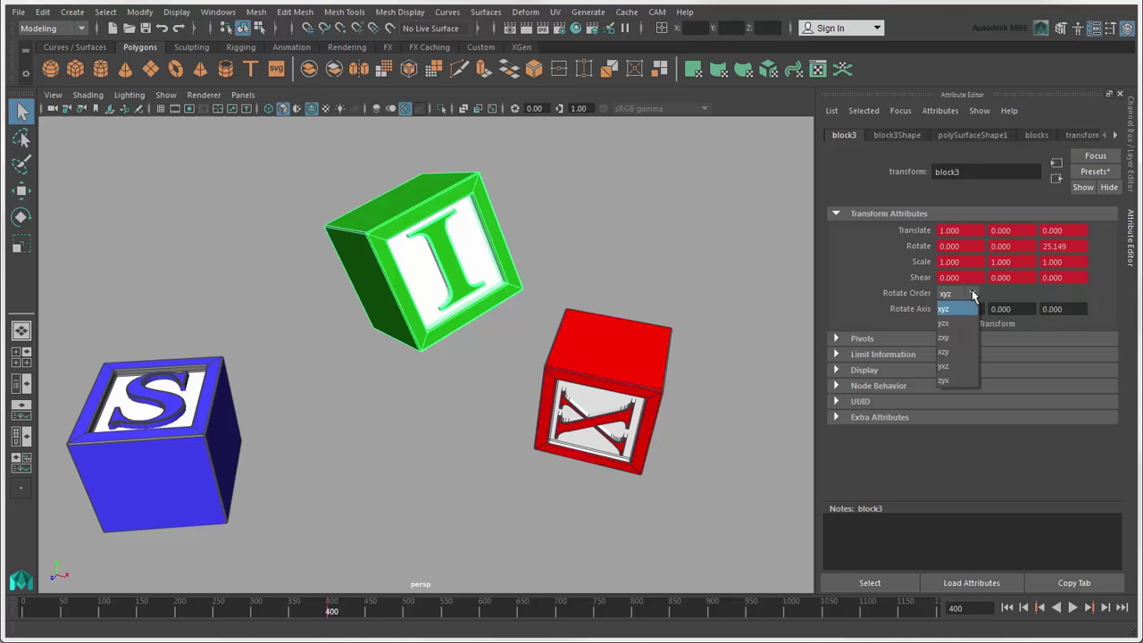
{"action": "left_click", "coordinate": [972, 296]}
{"action": "left_click", "coordinate": [1120, 94]}
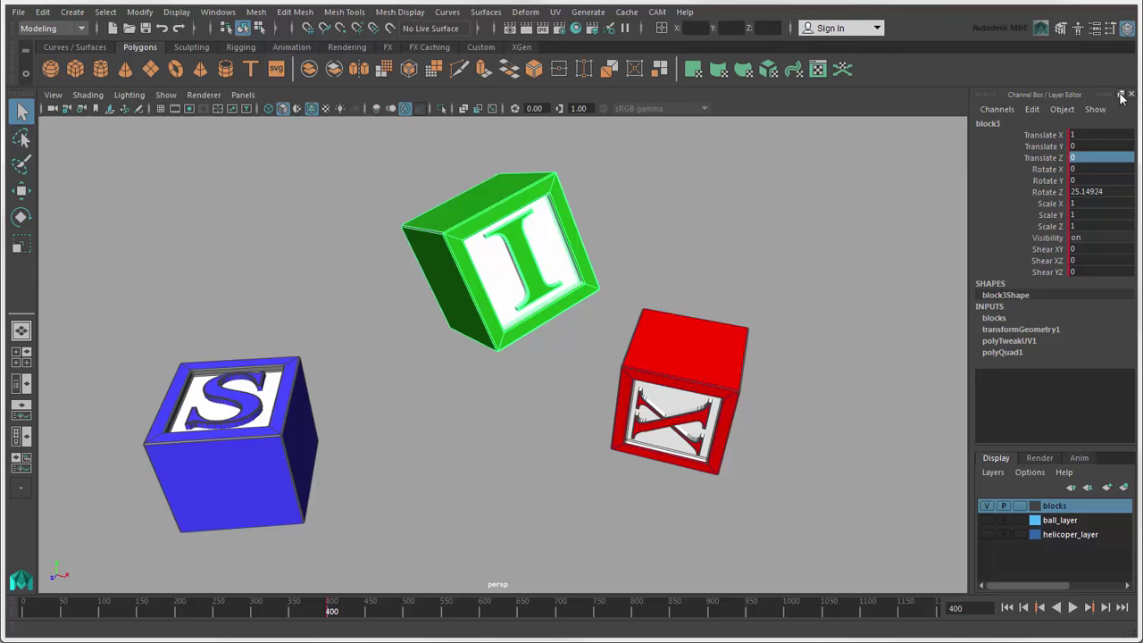
{"action": "left_click", "coordinate": [1131, 94]}
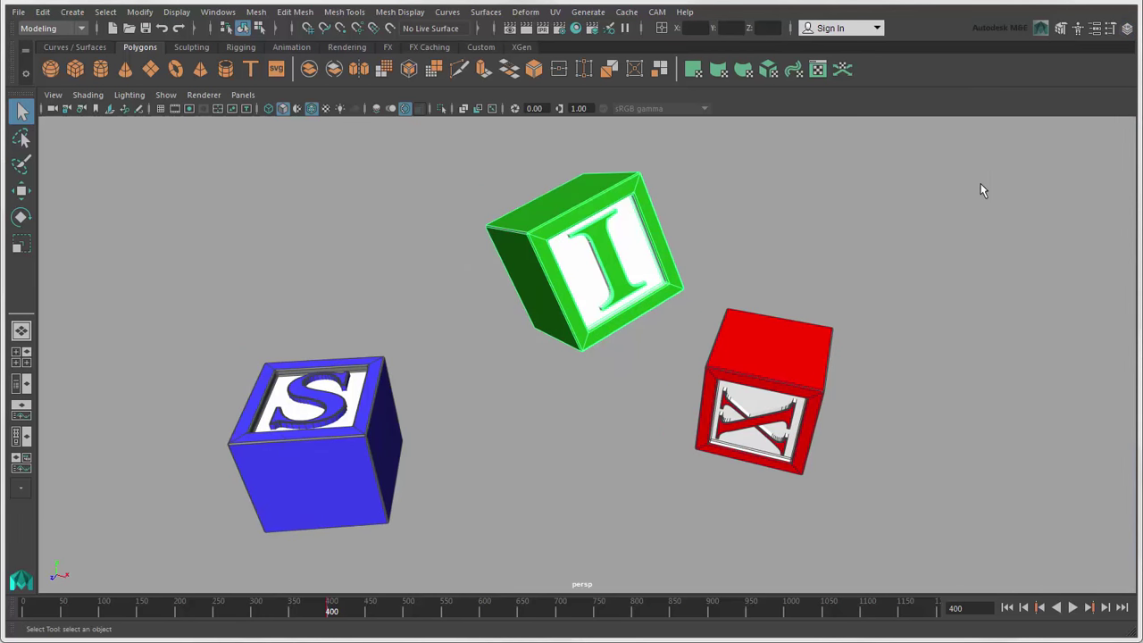
- Select the red block with the Move tool and set the coordinate input mode to Absolute transform
{"action": "left_click", "coordinate": [805, 366]}
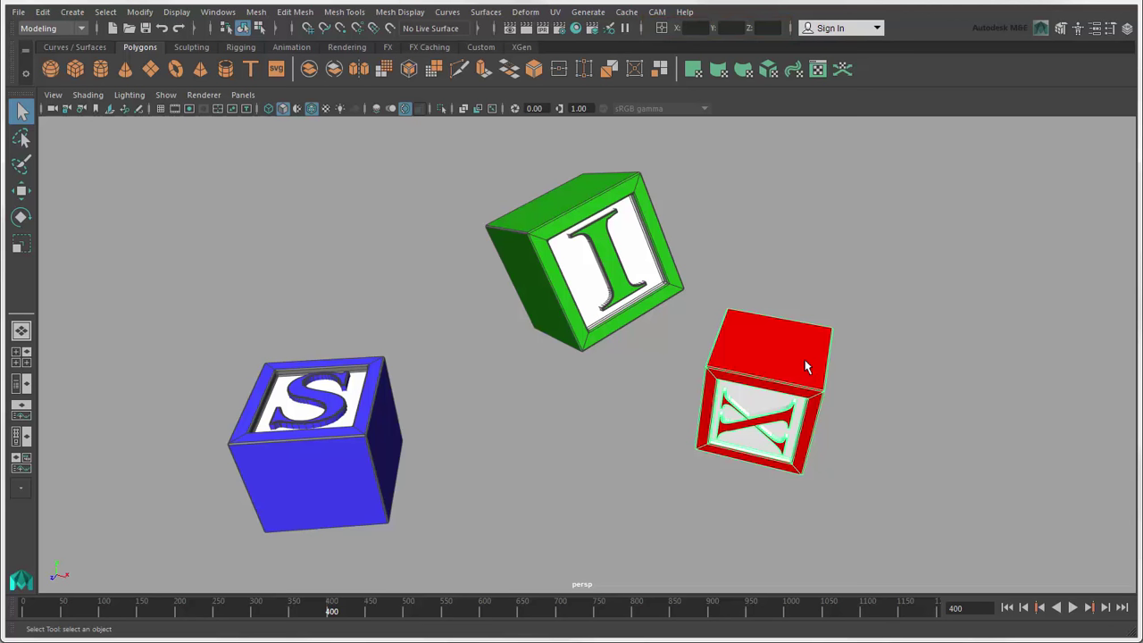
{"action": "key", "text": "w"}
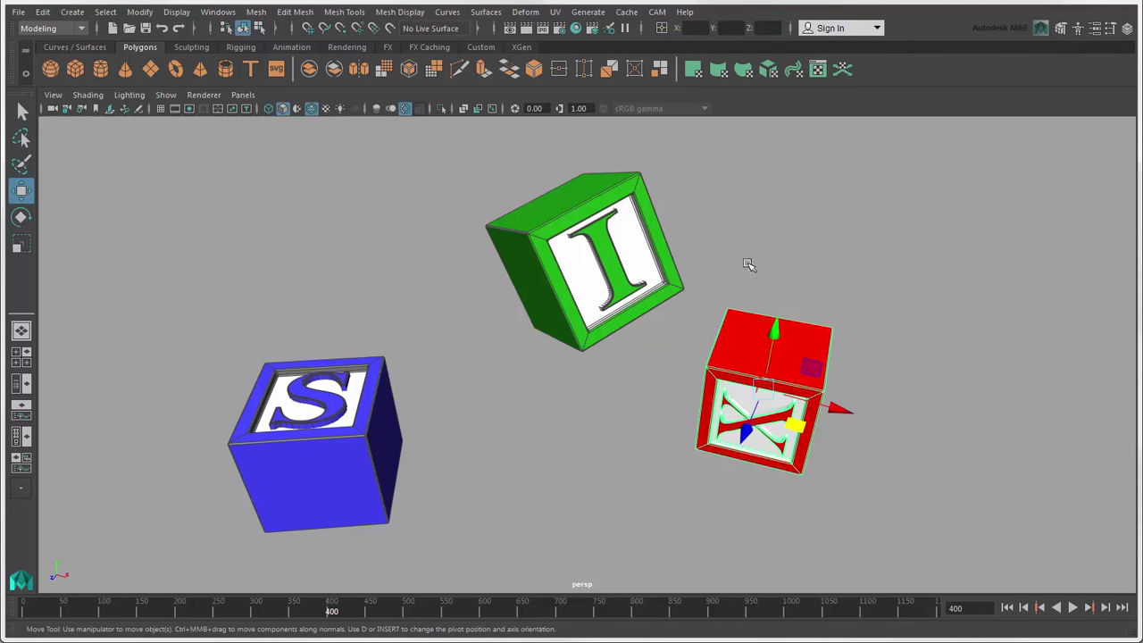
{"action": "left_click", "coordinate": [665, 30]}
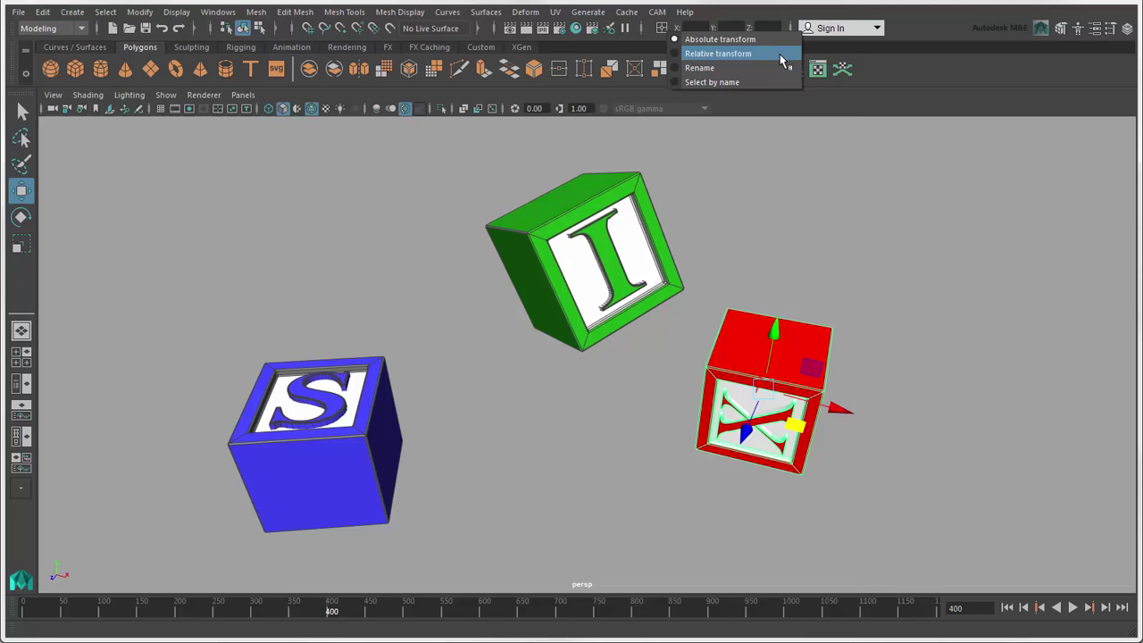
{"action": "left_click", "coordinate": [750, 39]}
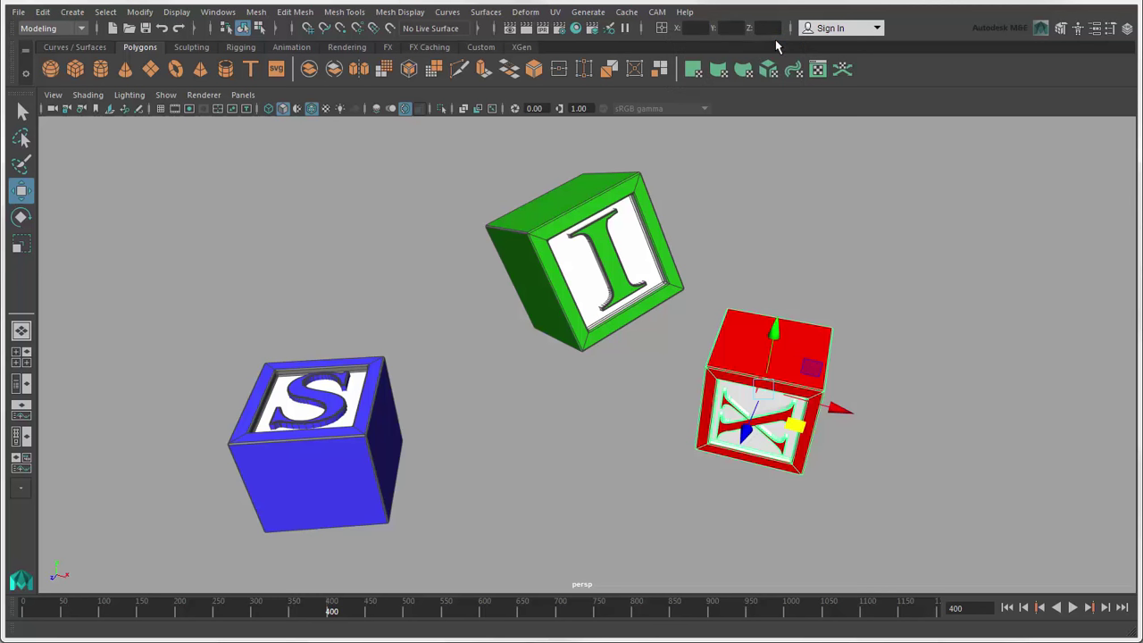
- Enter absolute move coordinates of X -16 and Y 1 for the red block, and open the Z value for editing
{"action": "left_click", "coordinate": [704, 28]}
{"action": "type", "text": "-16"}
{"action": "left_click", "coordinate": [735, 28]}
{"action": "type", "text": "1"}
{"action": "left_click", "coordinate": [772, 30]}
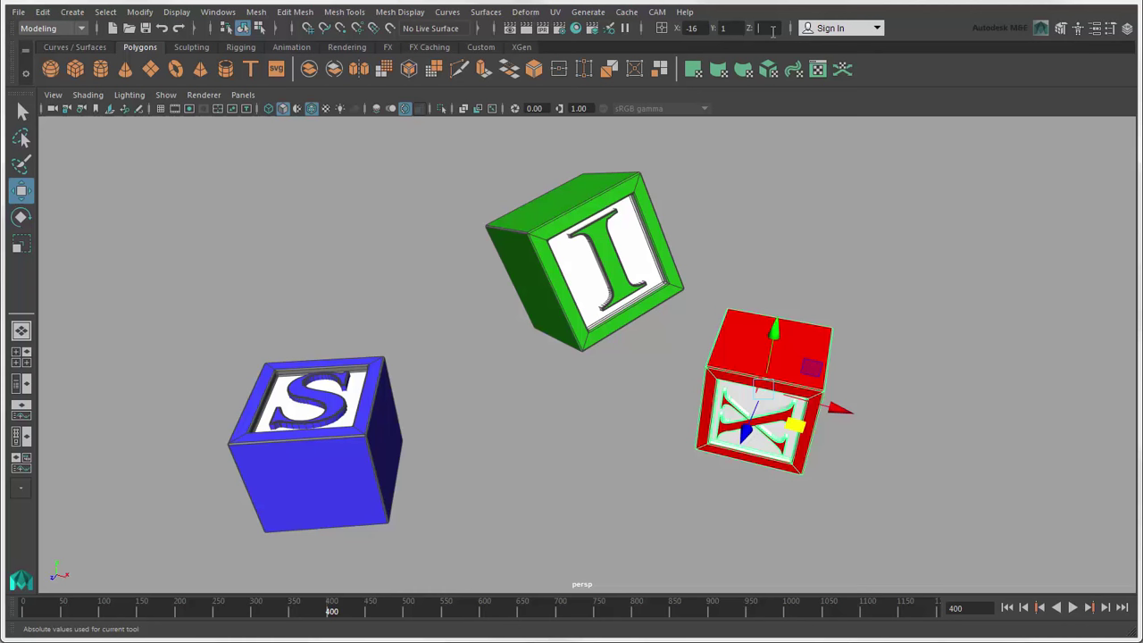